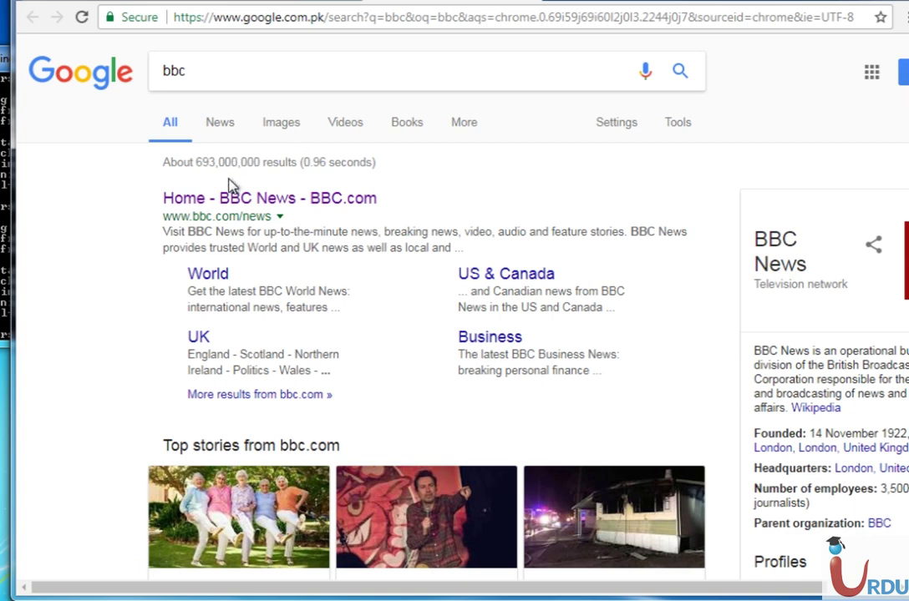
- Open the BBC News home page from the search results and return to the ntopng Top Application Protocols dashboard
click(233, 200)
click(309, 5)
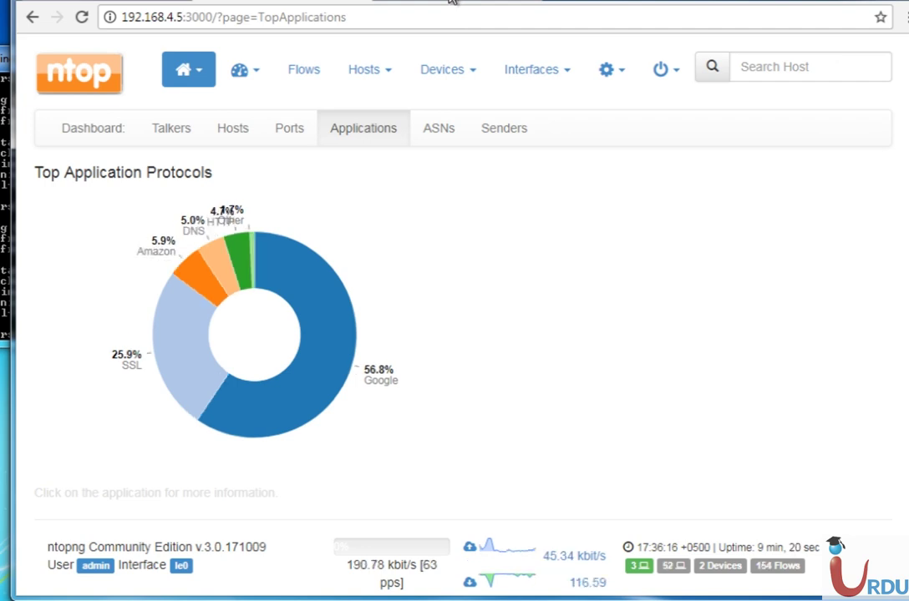
click(324, 3)
click(325, 2)
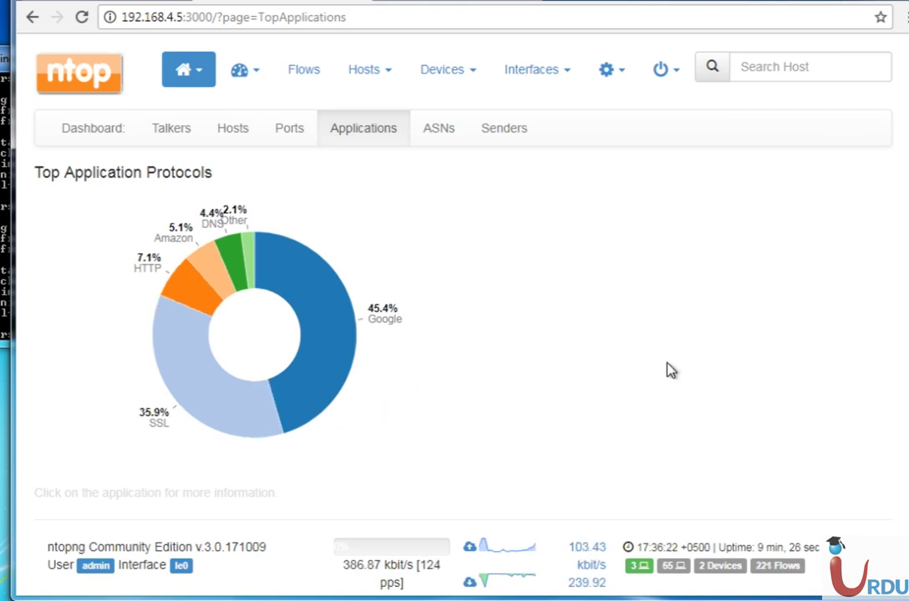
- View the Top Talker ASNs and Senders pages of the ntopng dashboard
scroll(501, 292, down, 1)
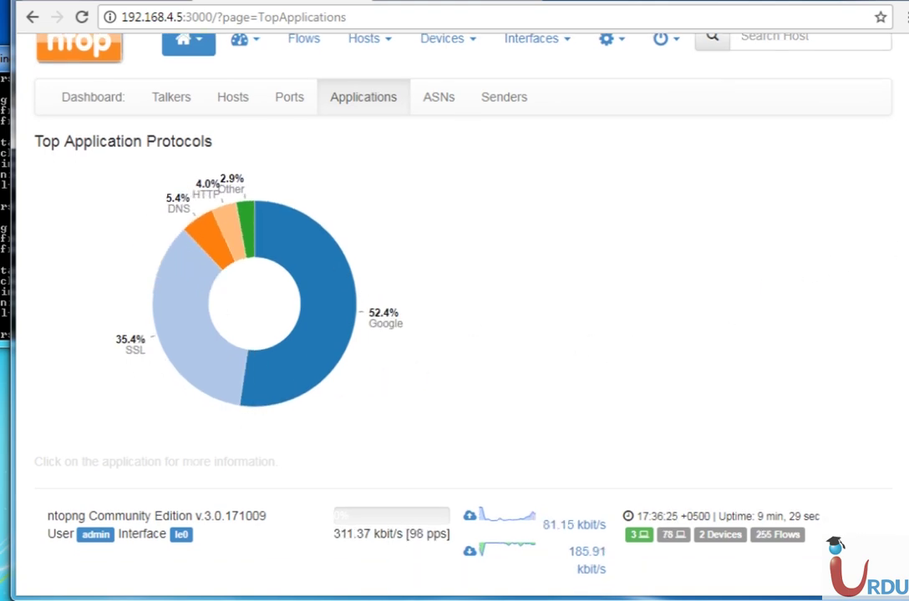
click(457, 102)
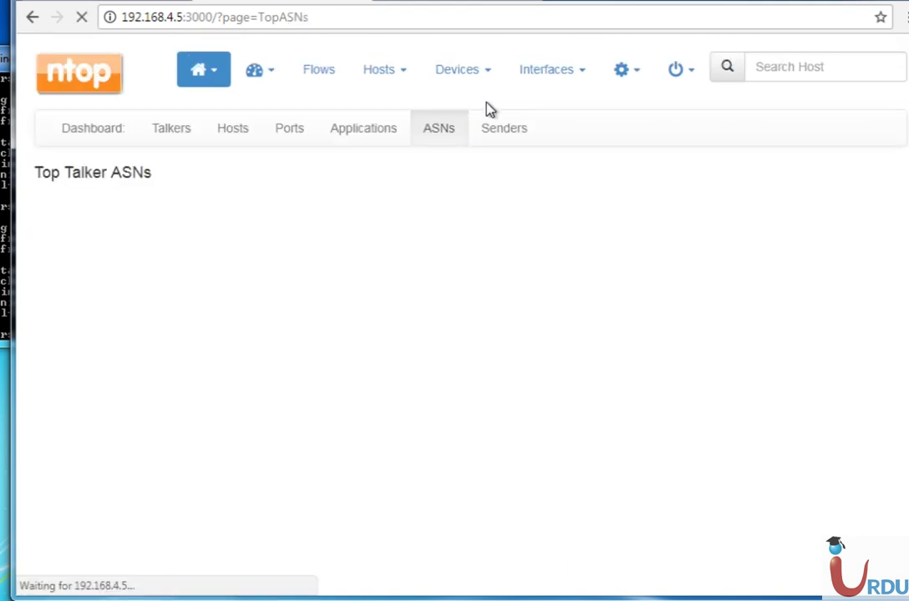
click(511, 134)
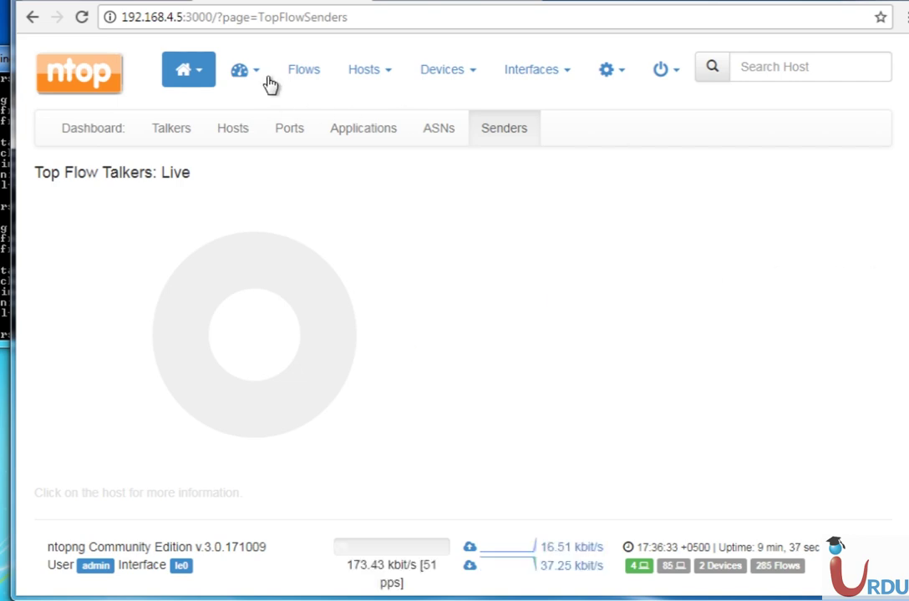
- Open the Active Flows list and review the application, client, server and traffic details of its flows
click(294, 73)
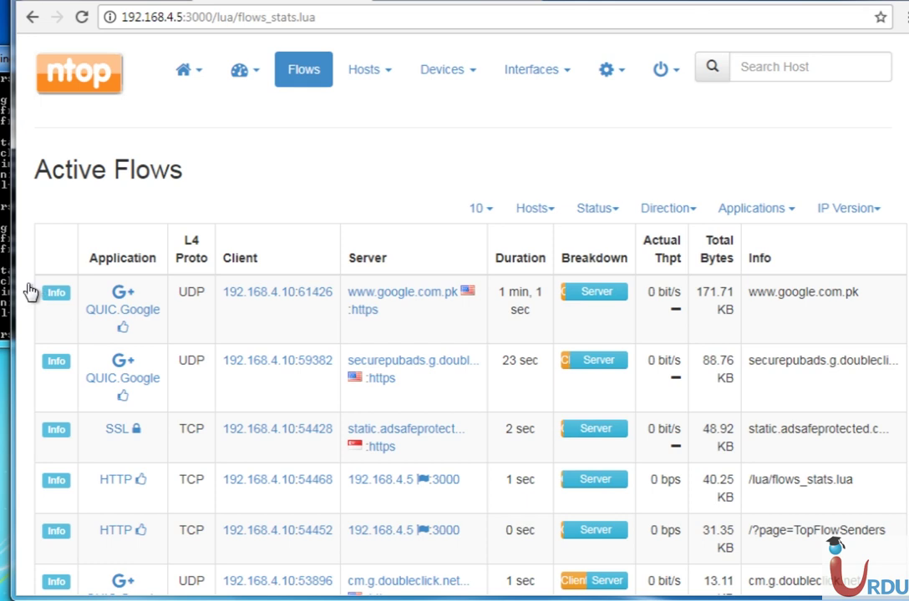
mouse_move(15, 269)
mouse_down()
mouse_move(3, 269)
mouse_move(14, 265)
mouse_up()
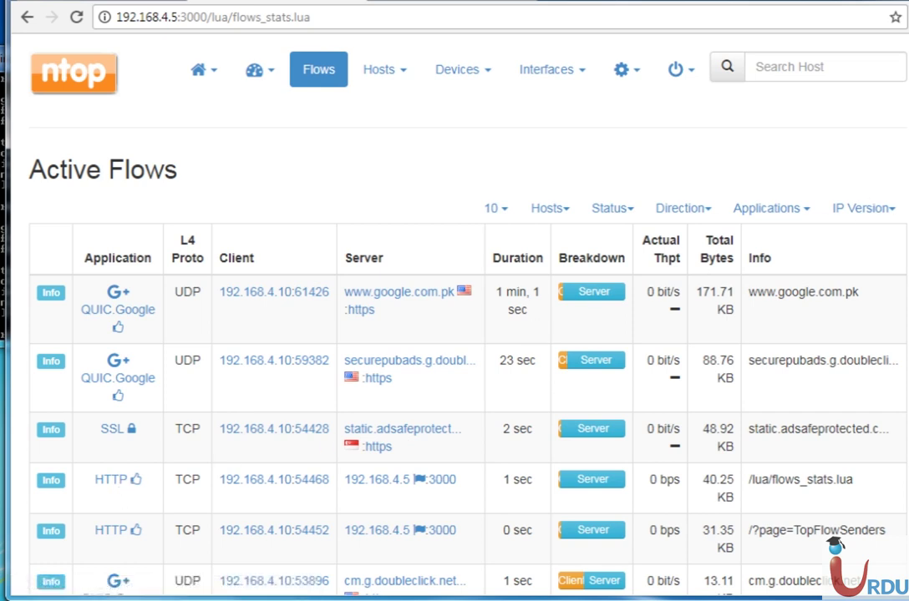
scroll(501, 292, down, 2)
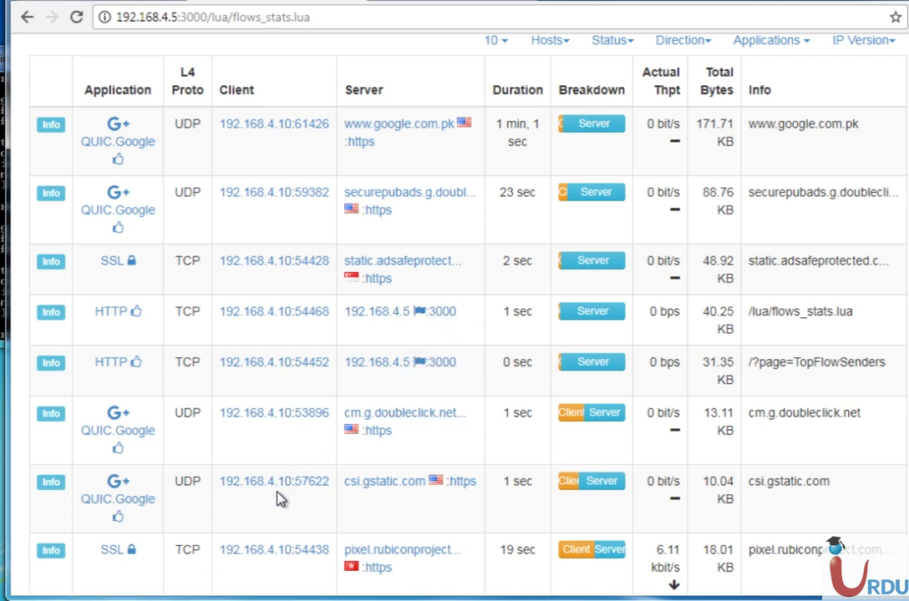
scroll(454, 318, down, 3)
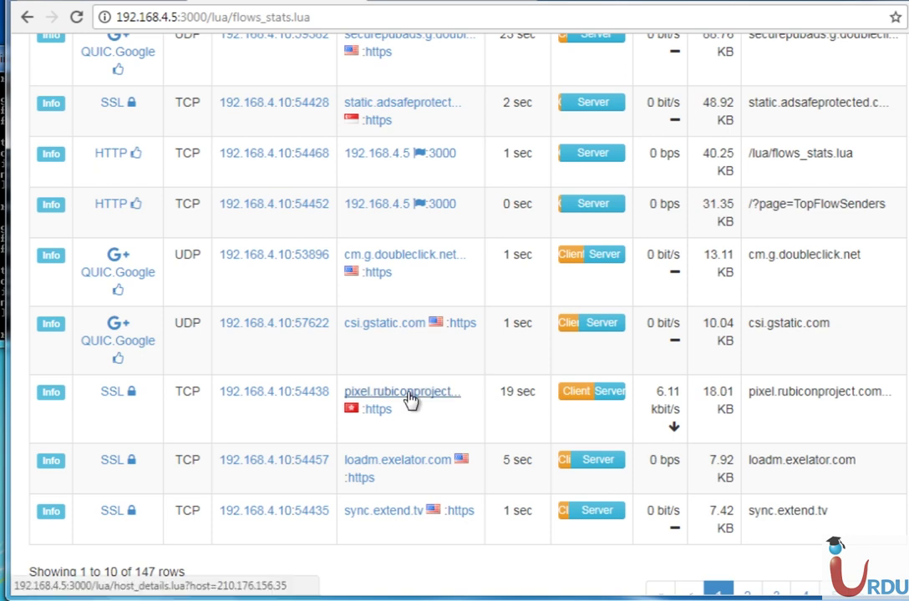
mouse_move(276, 518)
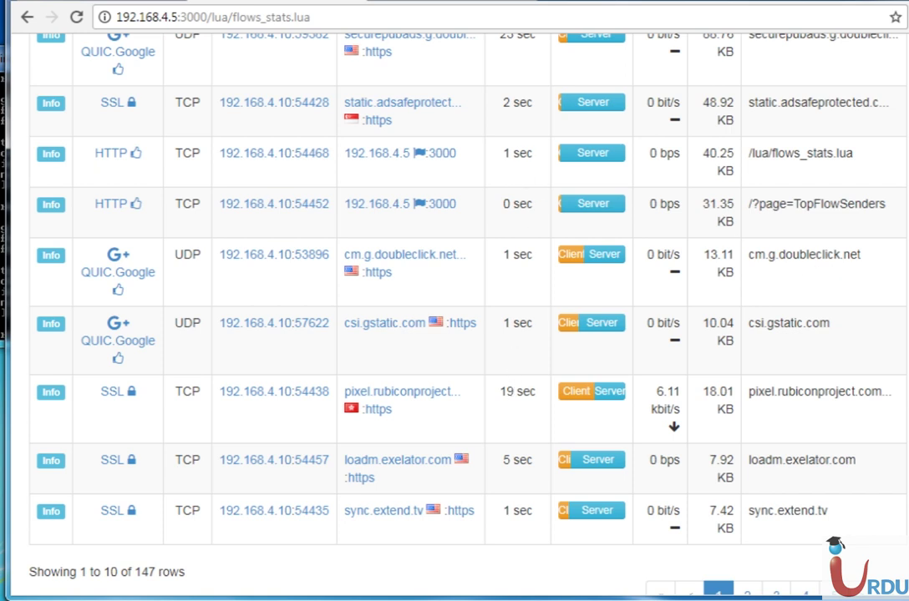
scroll(751, 150, up, 3)
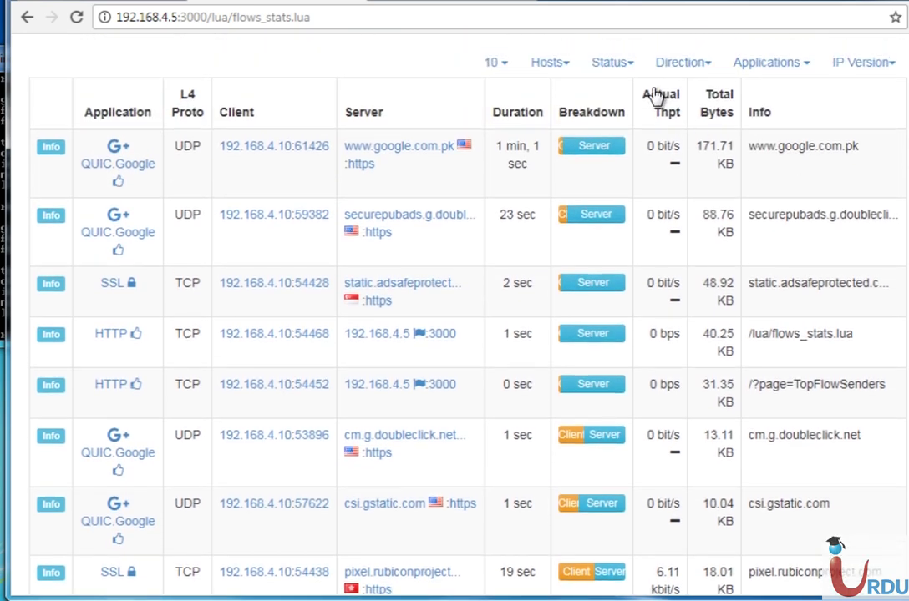
- Sort the active flows by actual throughput in descending order and filter the hosts to Local Only
click(656, 94)
click(655, 94)
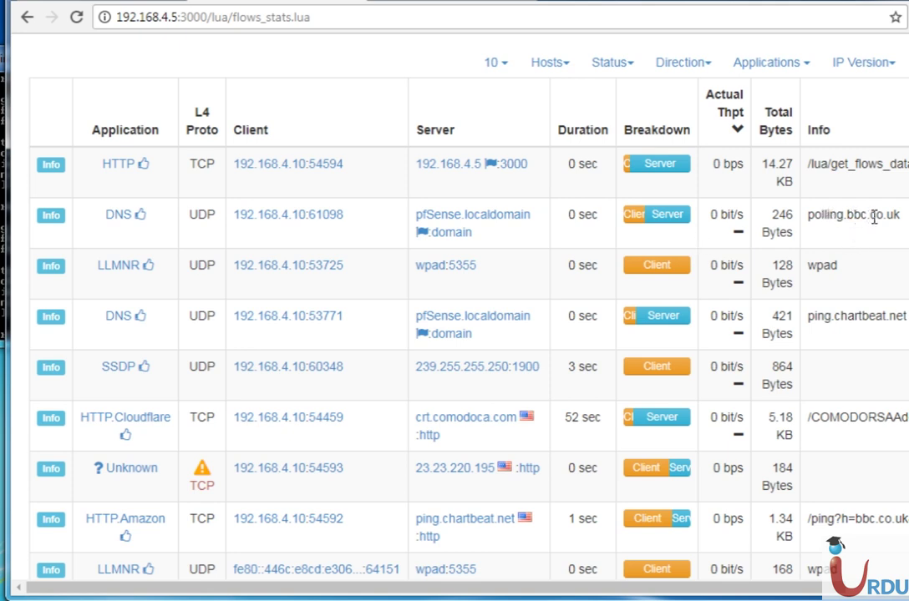
scroll(849, 222, up, 2)
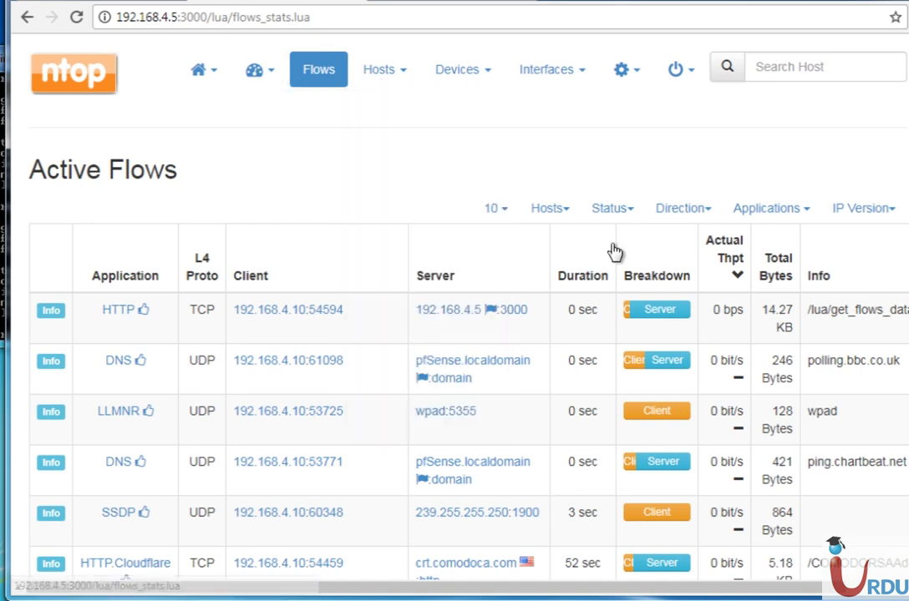
click(537, 209)
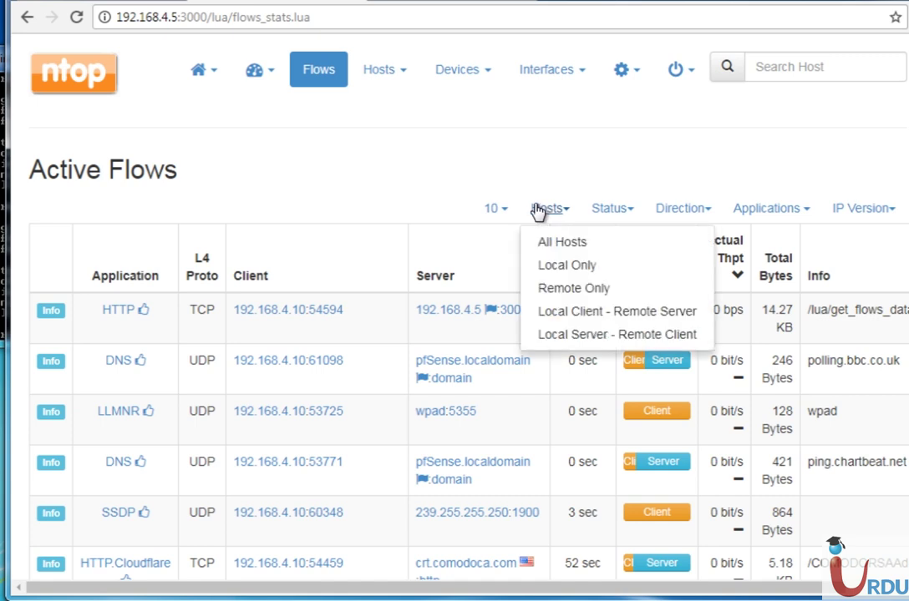
click(553, 266)
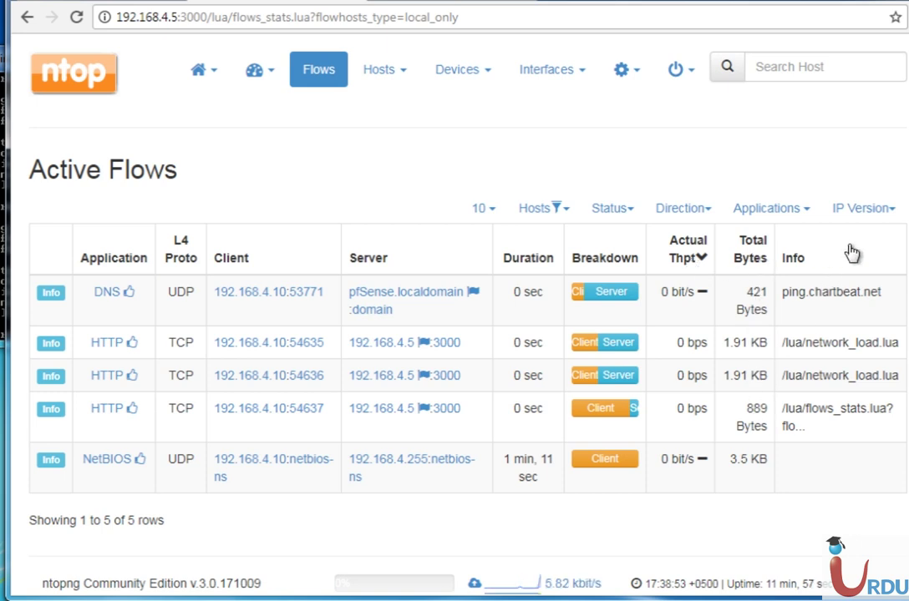
- Restrict the active flows to IPv4 Only and set the status filter to All Flows
click(869, 219)
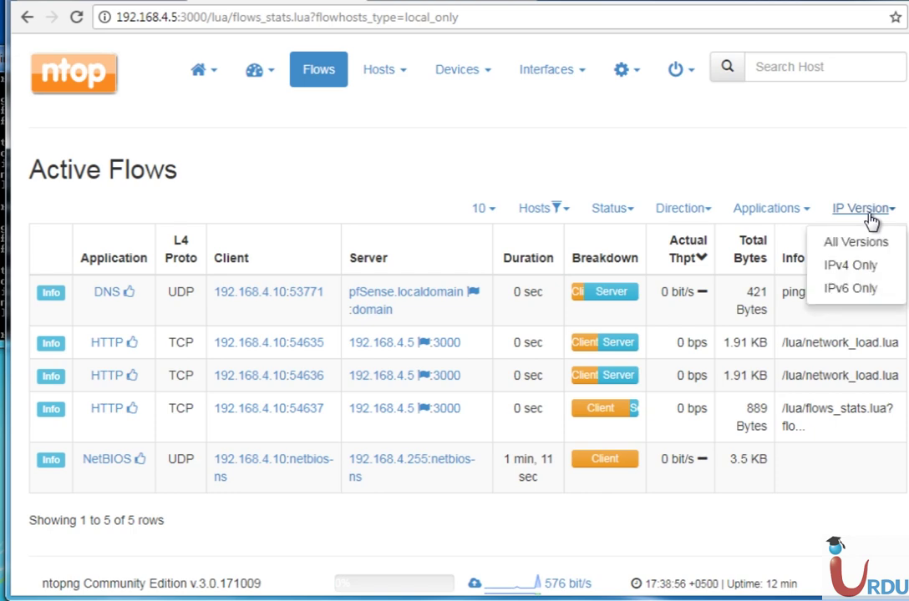
click(860, 264)
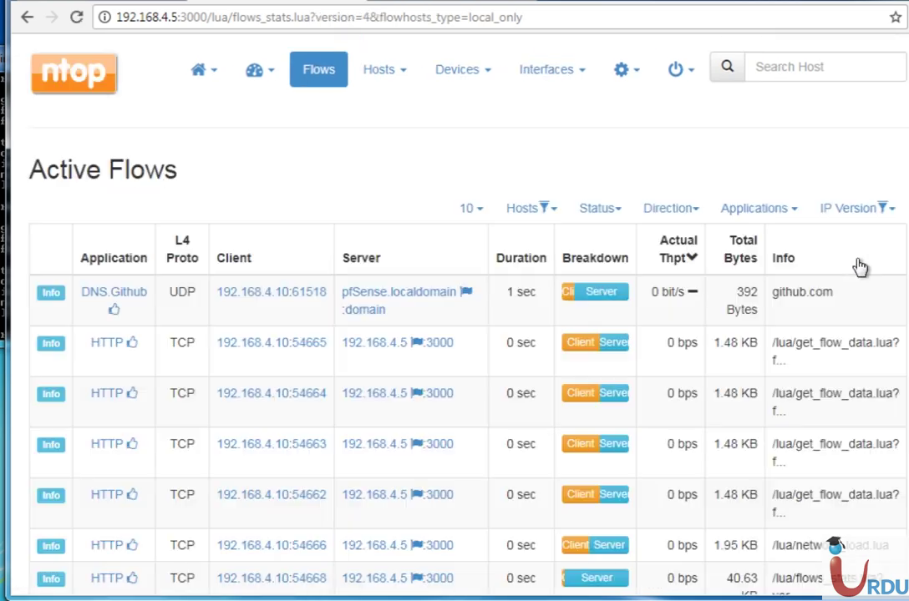
click(870, 217)
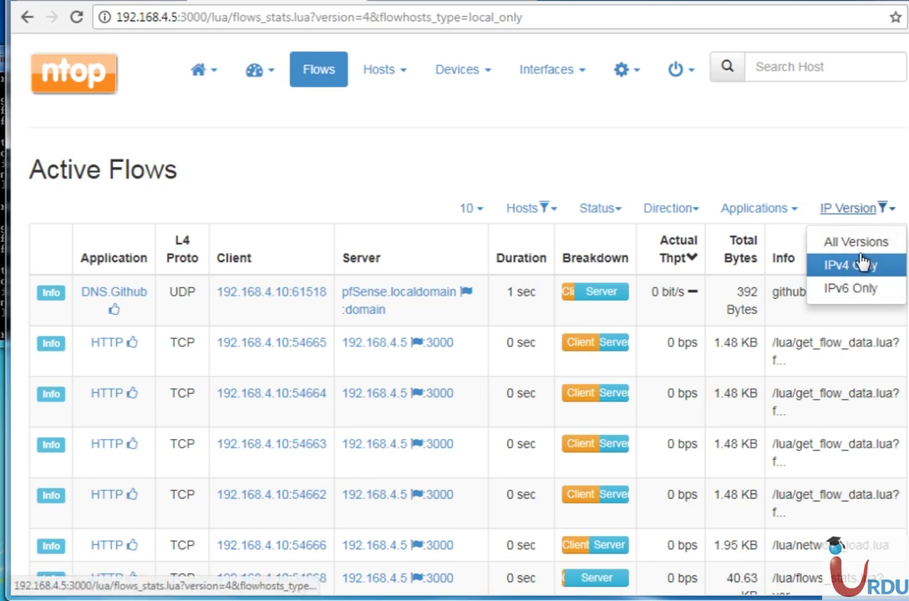
click(591, 213)
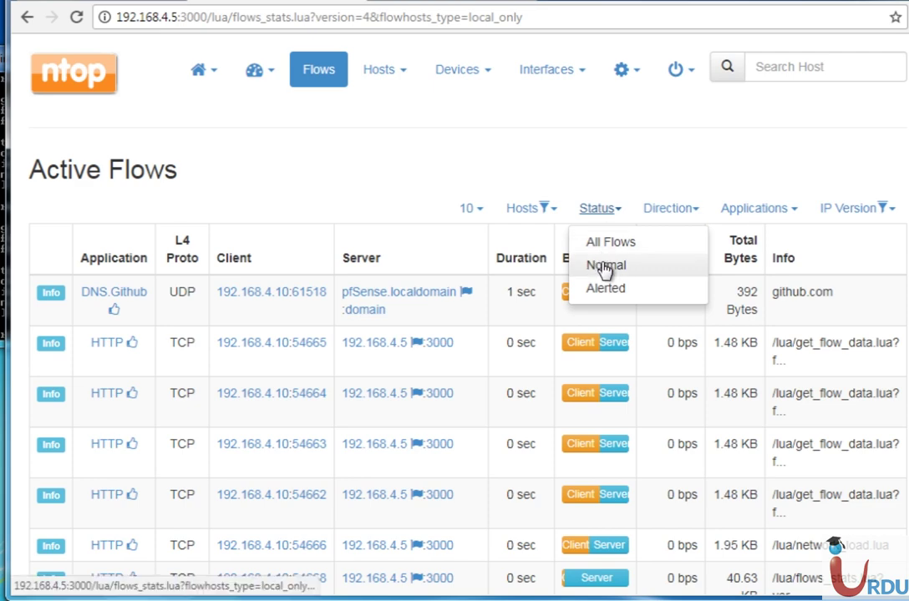
click(613, 245)
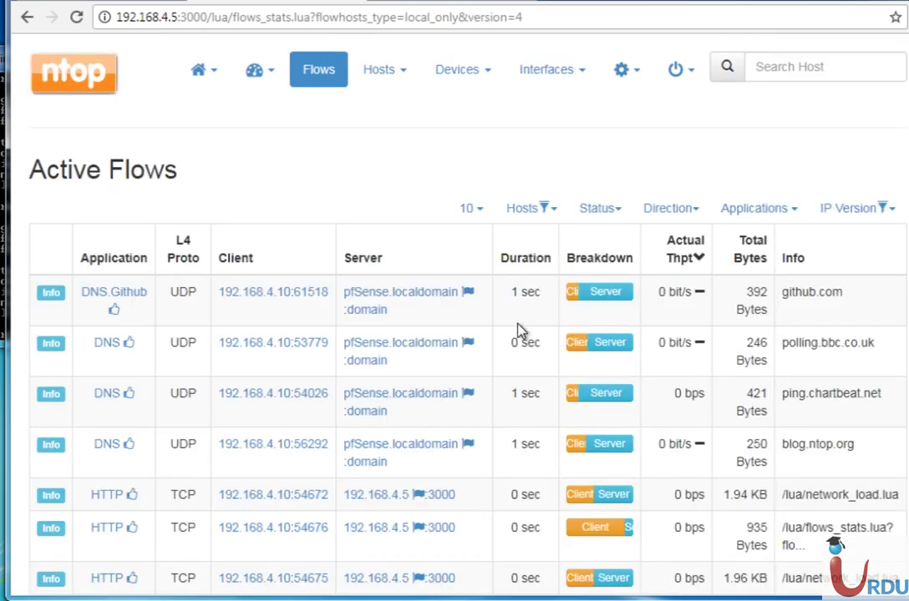
- Check the available direction filters and filter the active flows to the Amazon application
click(655, 208)
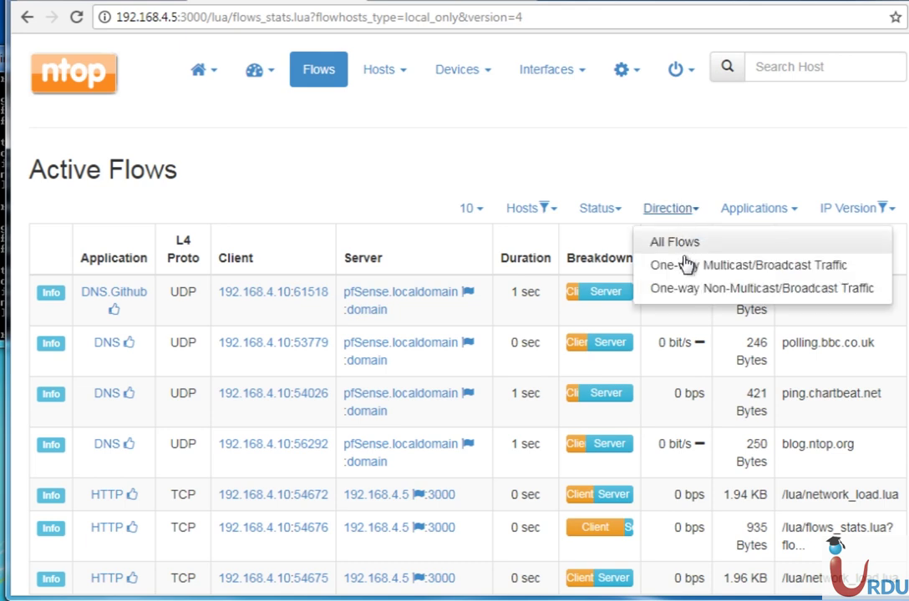
click(756, 208)
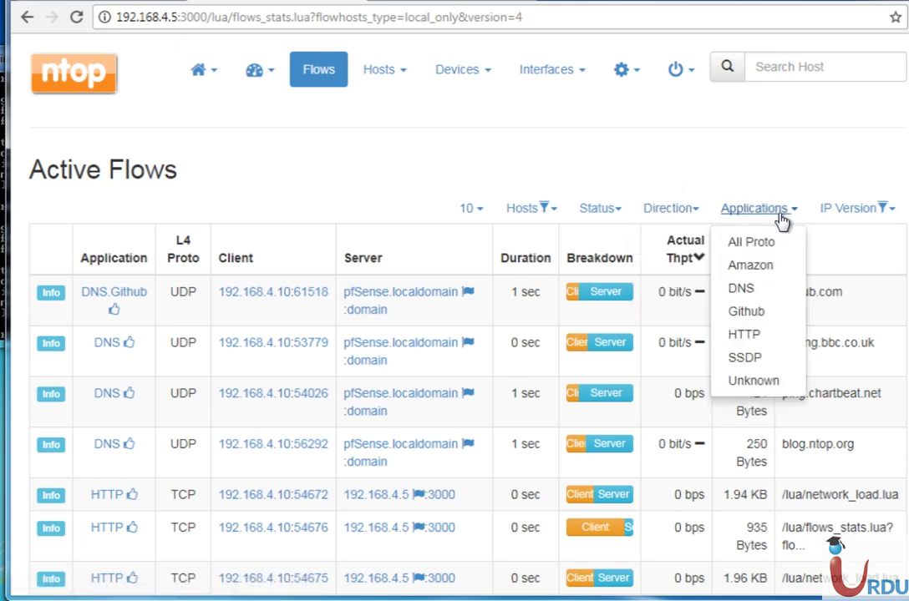
click(751, 265)
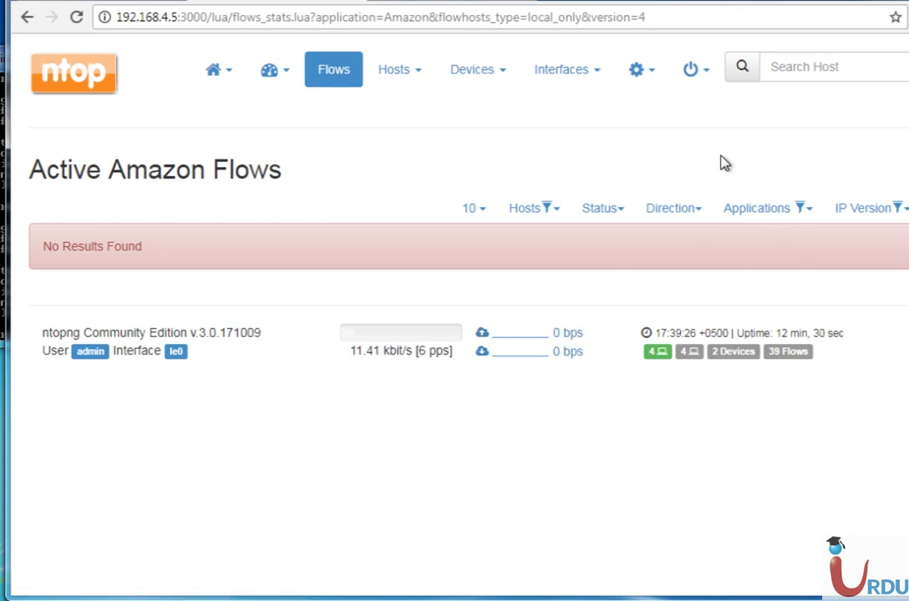
- Search for "amazon" in a new browser tab and open the Amazon.com result to generate traffic
key(ctrl+t)
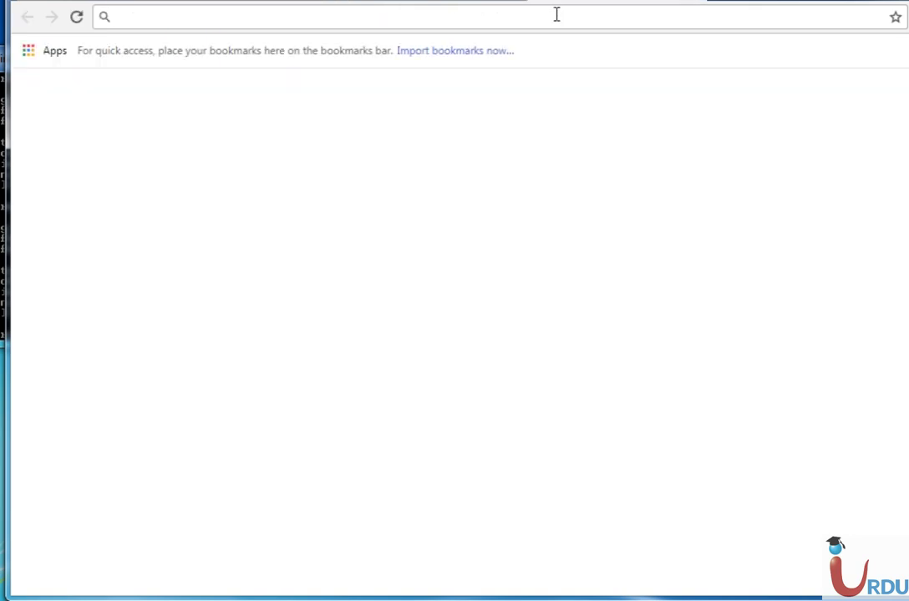
text(amazon)
key(Return)
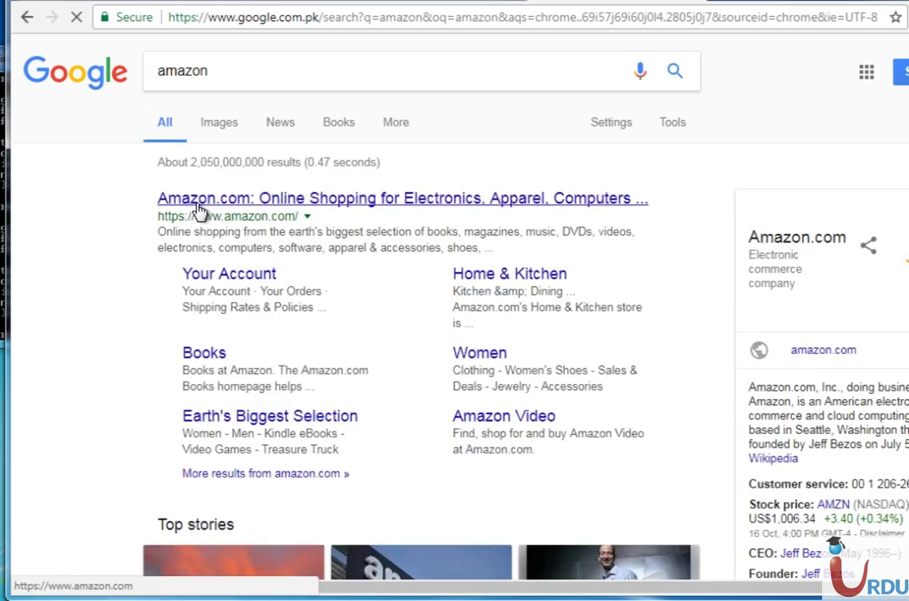
click(199, 209)
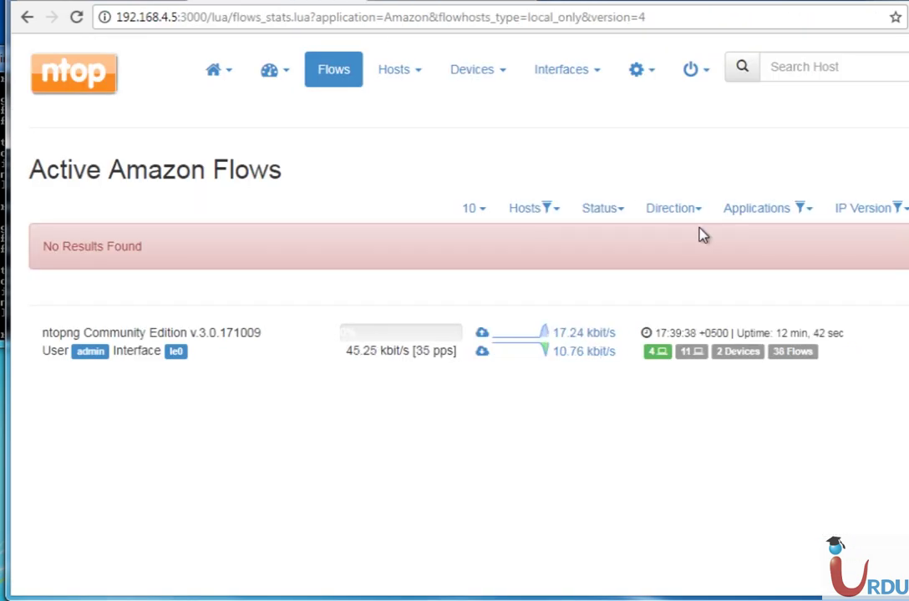
- Return to the ntopng flows, reapply the Amazon application filter and set the host filter to All Hosts
click(755, 208)
click(754, 263)
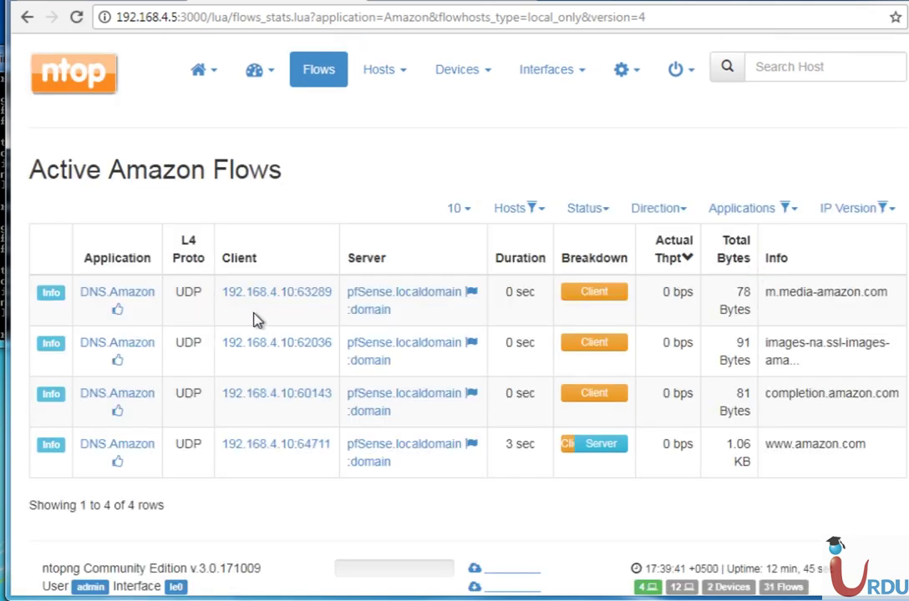
click(742, 214)
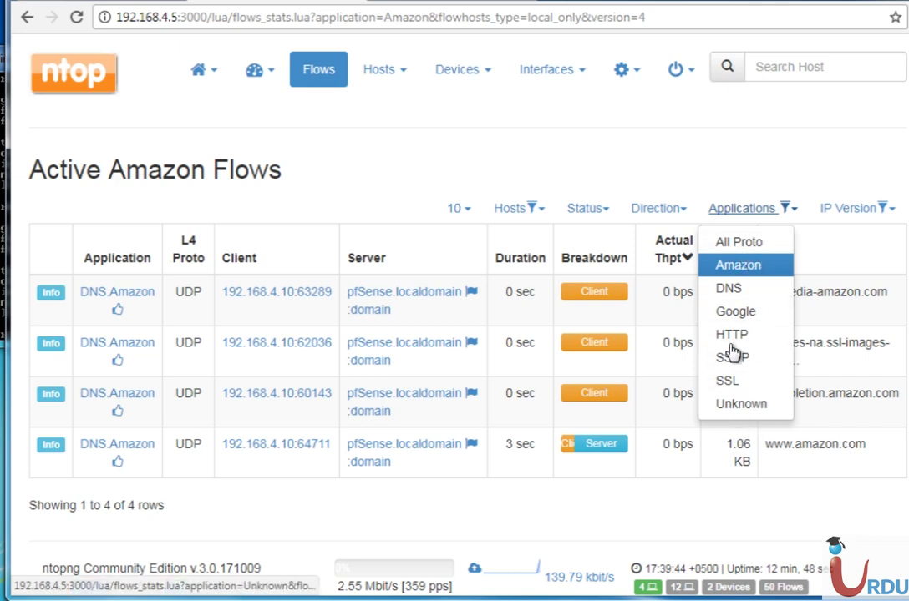
click(738, 267)
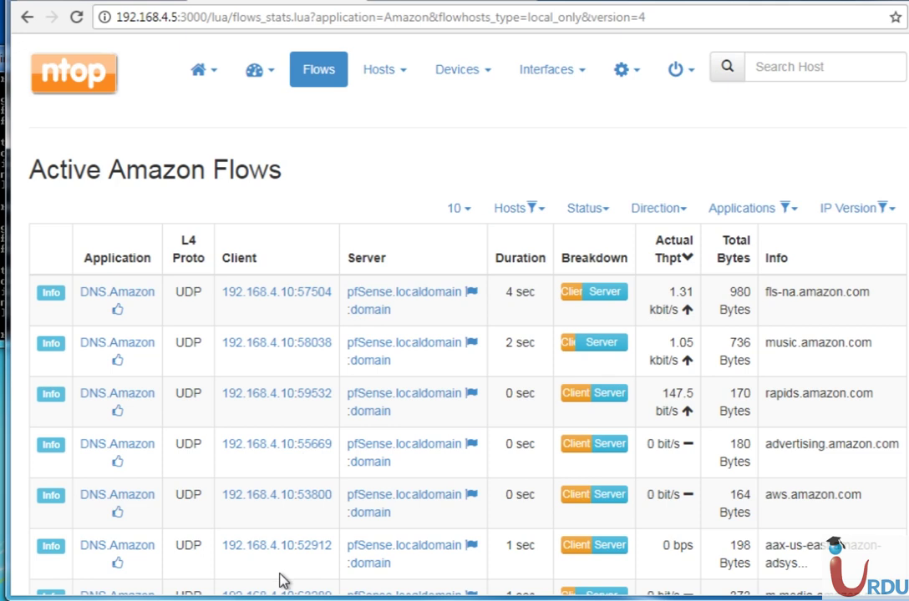
click(523, 215)
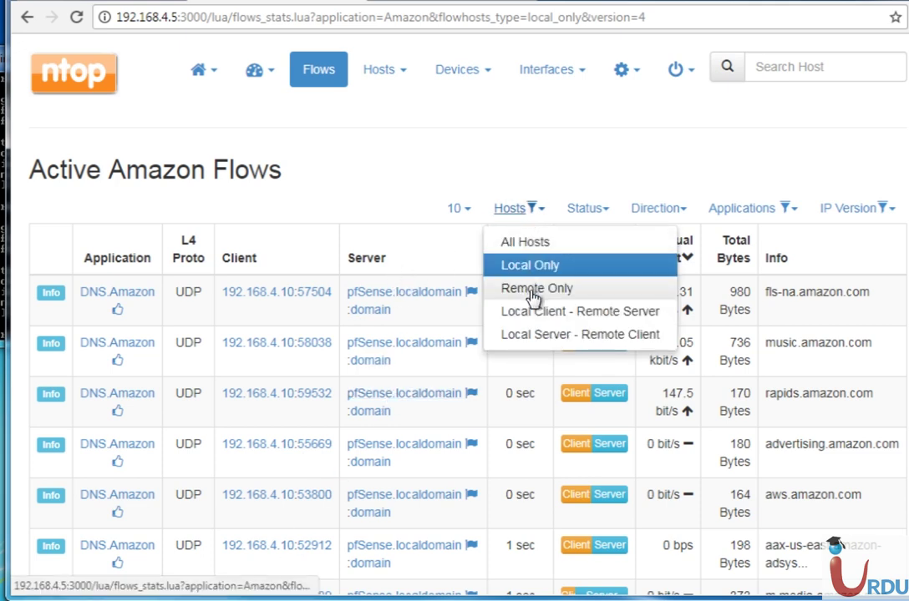
click(531, 243)
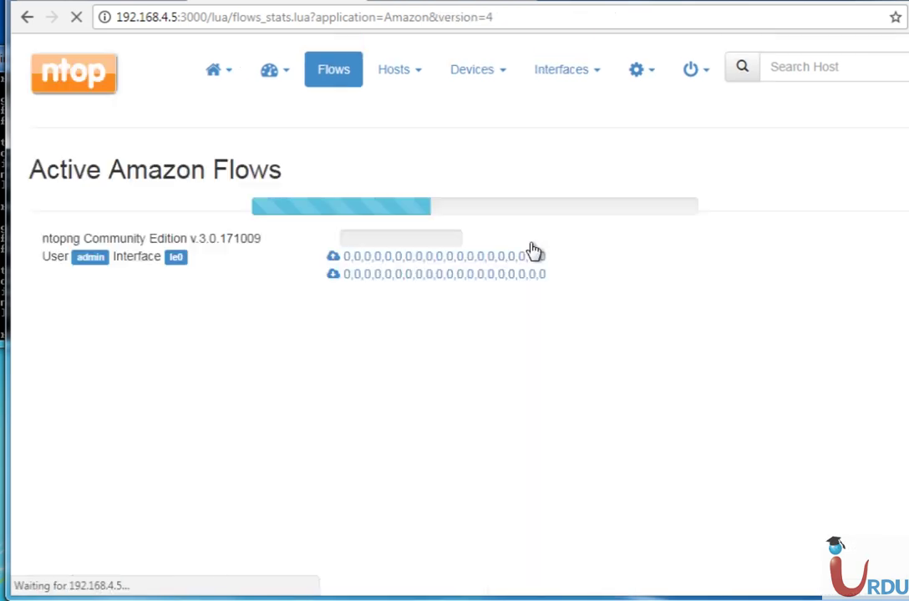
- Filter the Amazon flows to Local Client - Remote Server and re-sort them by actual throughput
click(524, 216)
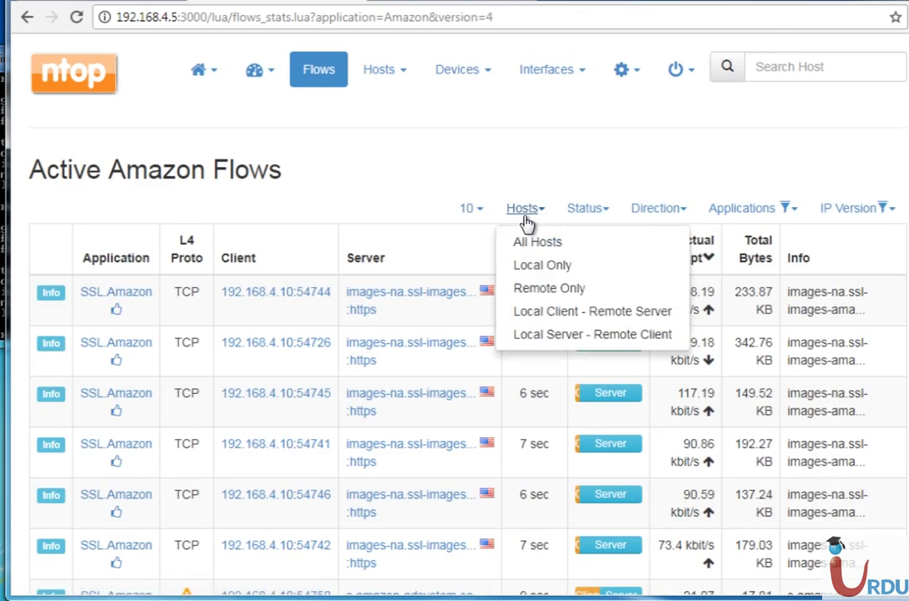
click(576, 314)
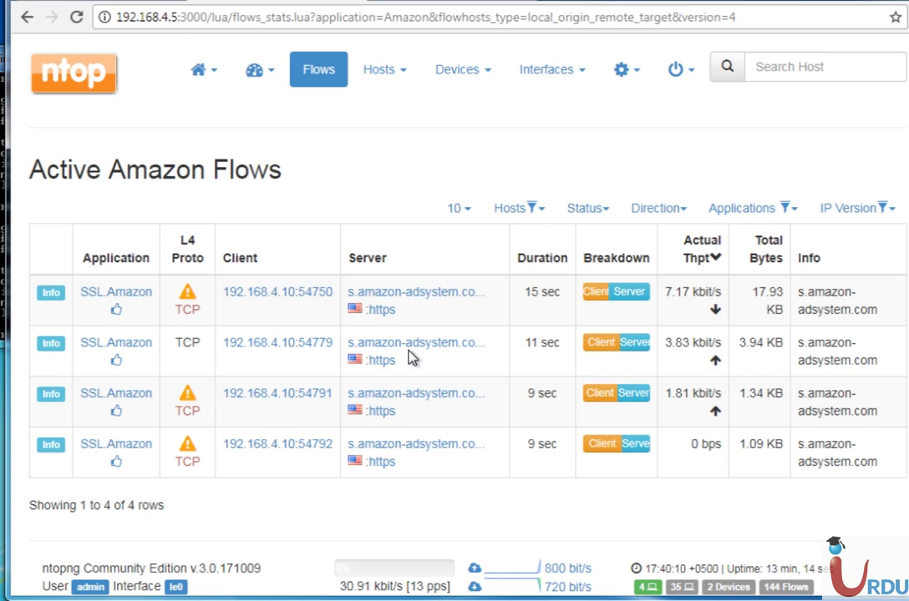
mouse_move(417, 356)
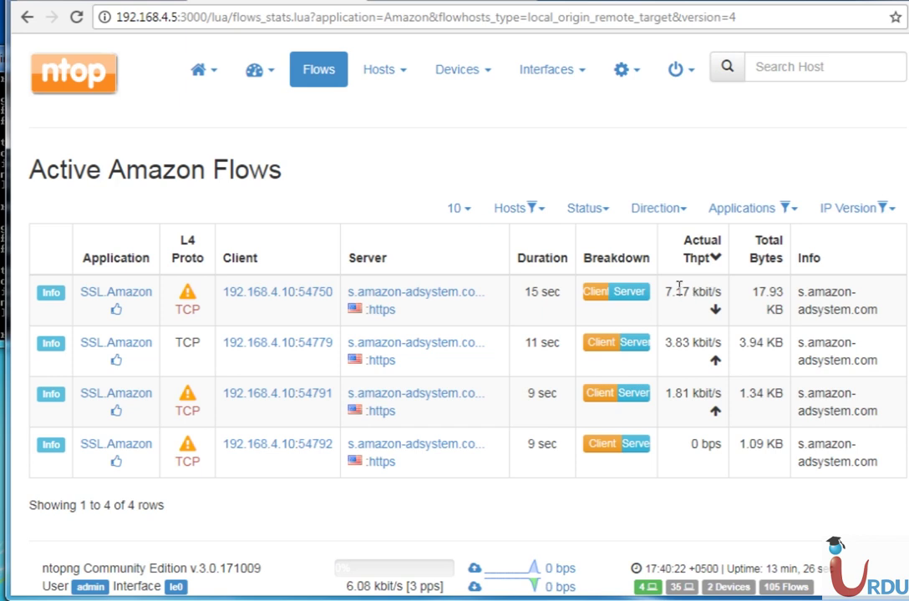
click(698, 258)
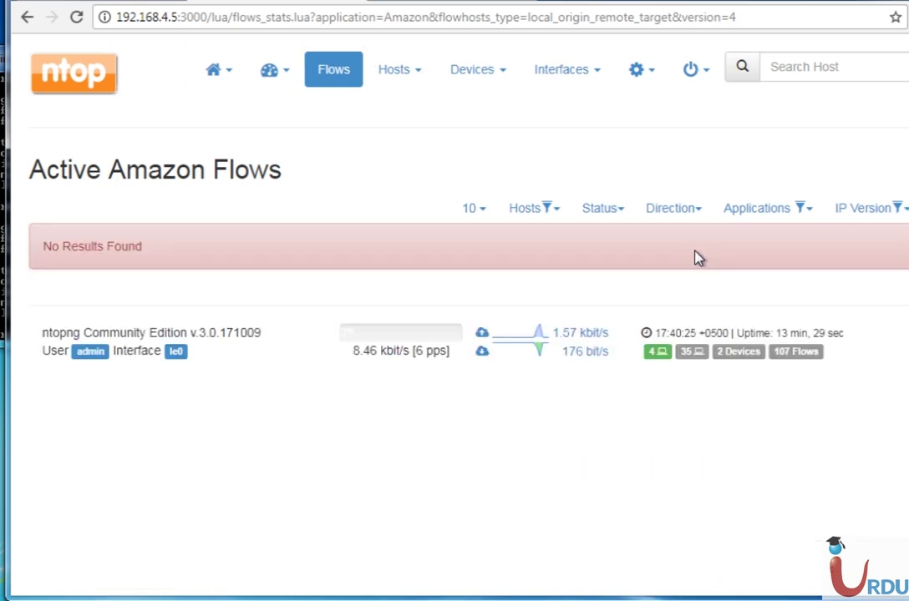
- Return to the ntopng flows and switch the application filter of the active flows to Facebook
click(415, 1)
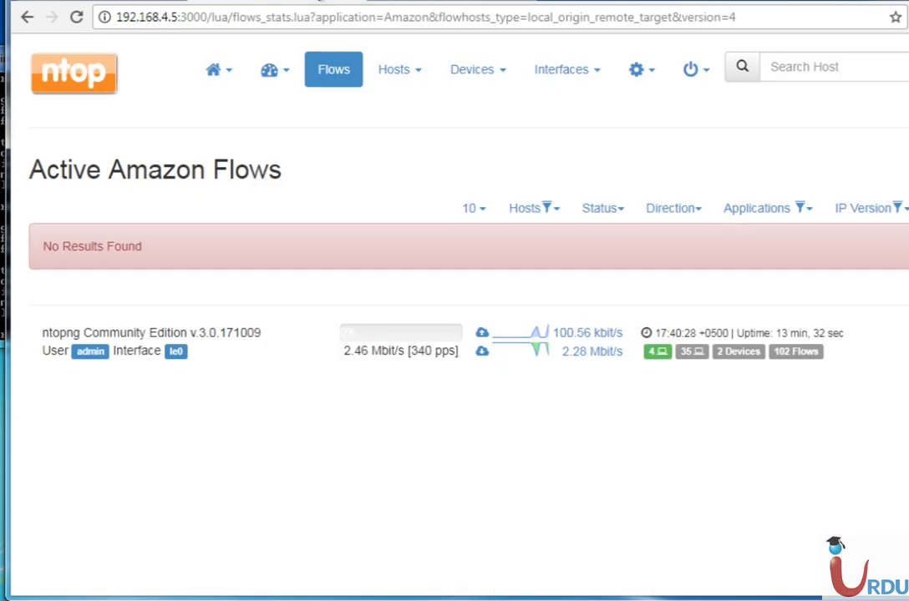
click(305, 3)
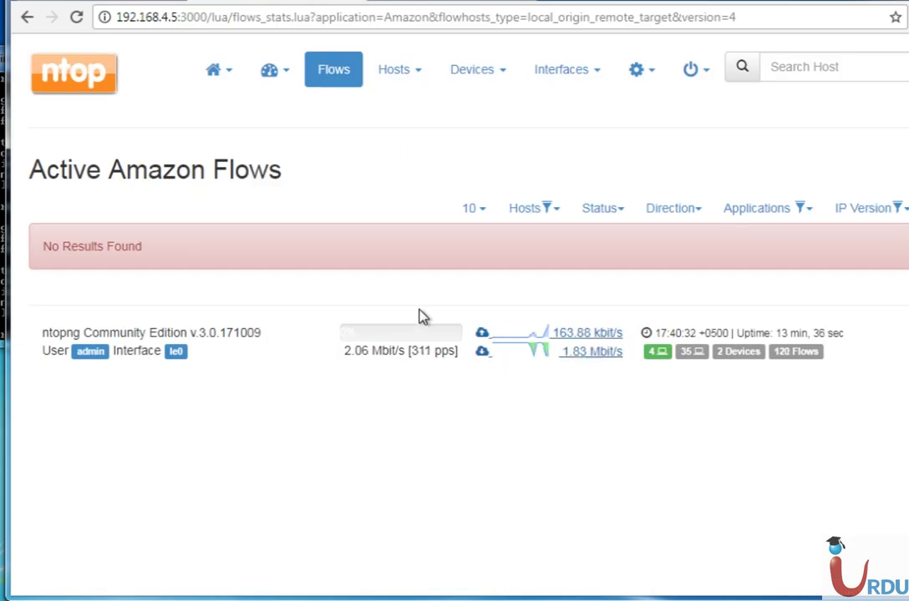
click(761, 210)
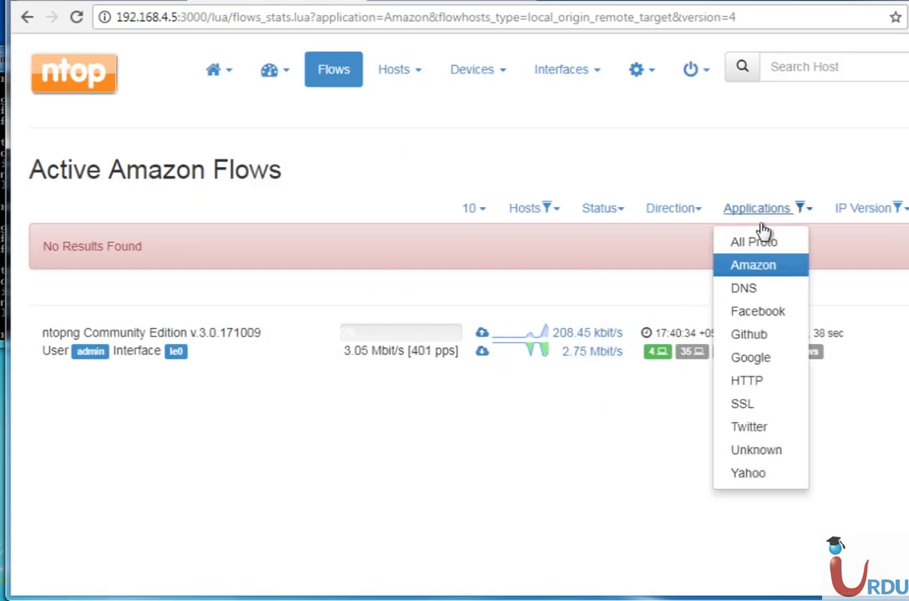
click(755, 316)
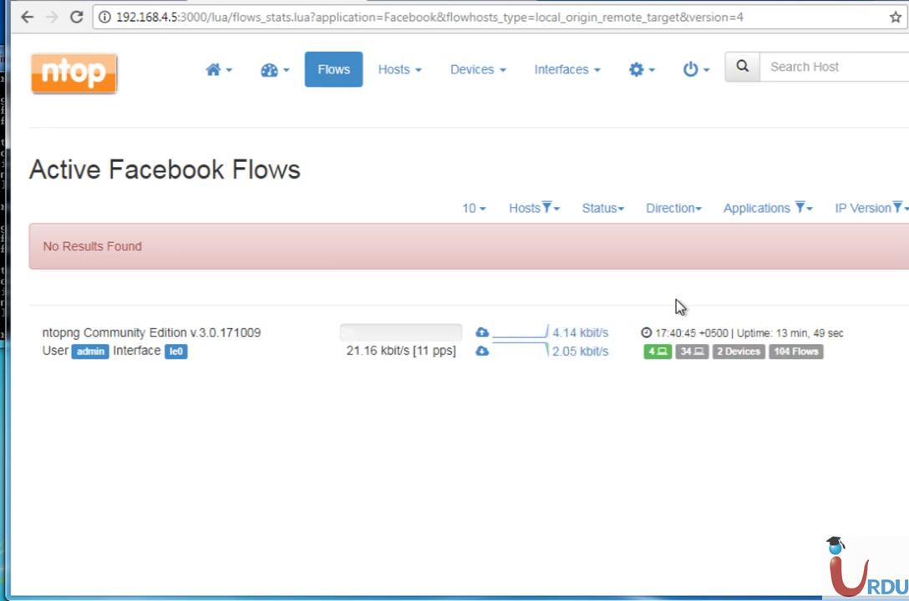
- Review the available host views and open the list of all hosts
click(408, 81)
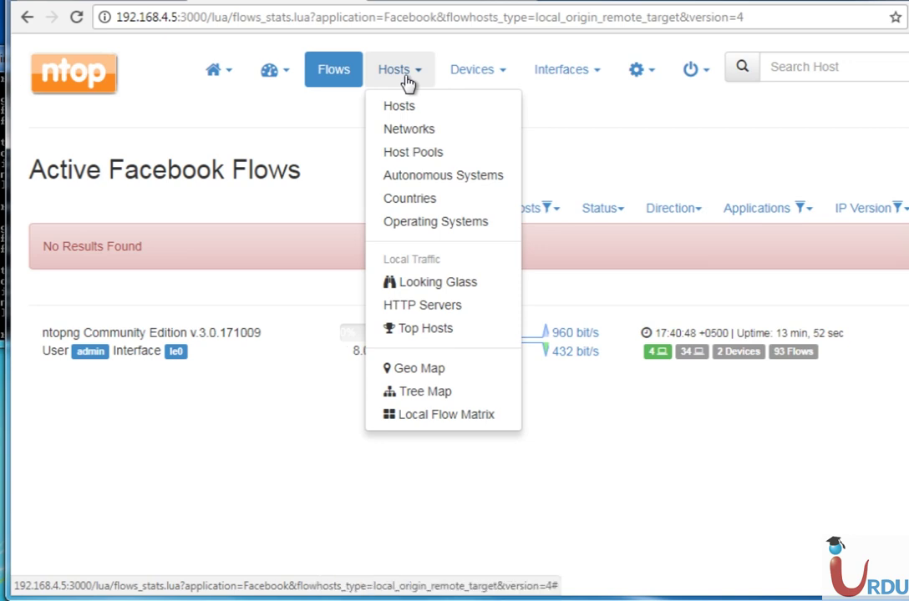
click(407, 81)
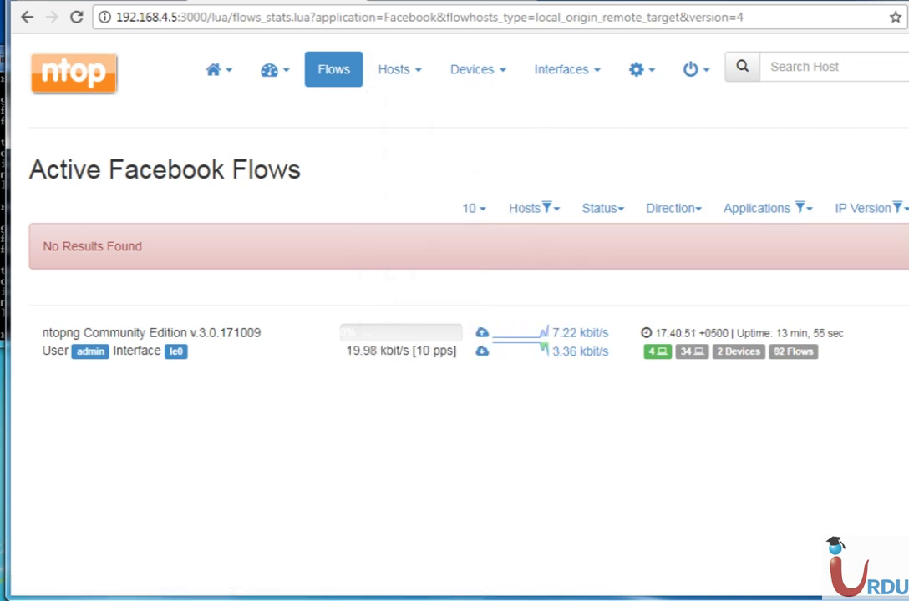
click(423, 74)
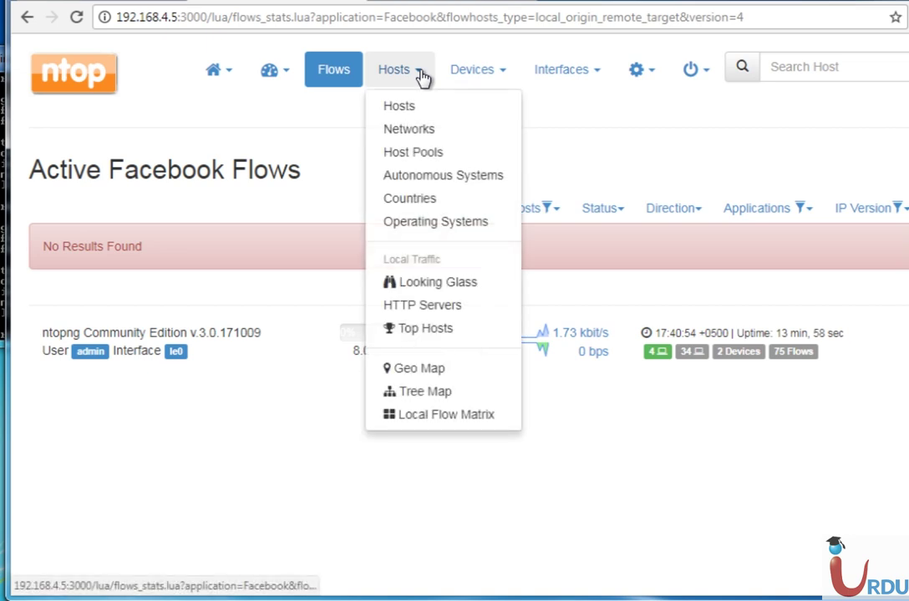
click(349, 79)
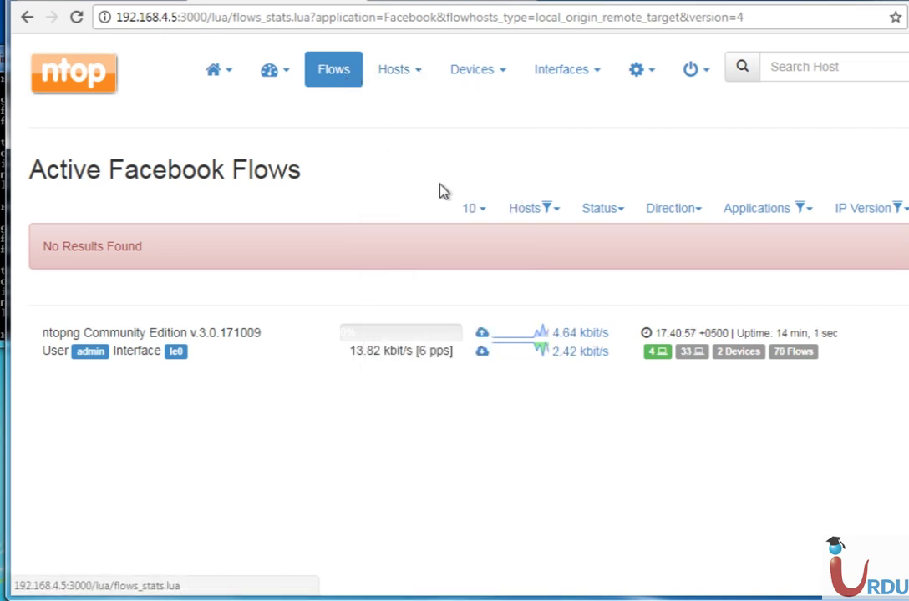
click(413, 74)
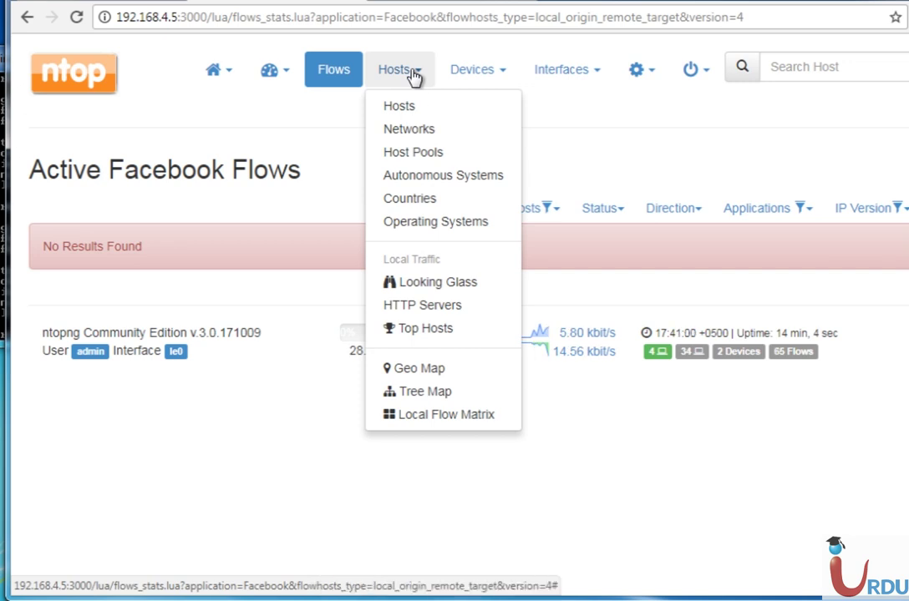
click(401, 107)
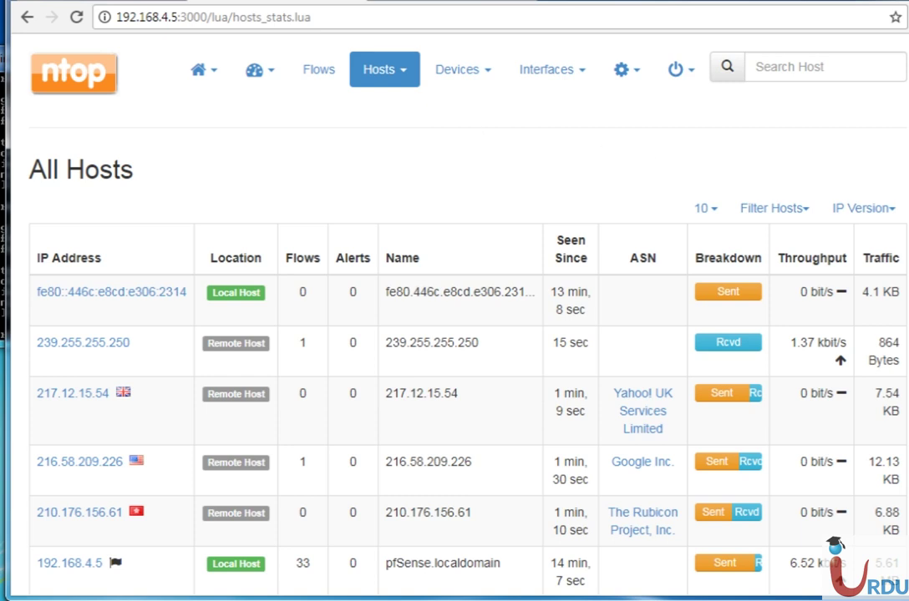
- Filter the host list to IPv4 Only and Local Hosts Only, and examine the Seen Since and Throughput values of 192.168.4.10
click(888, 210)
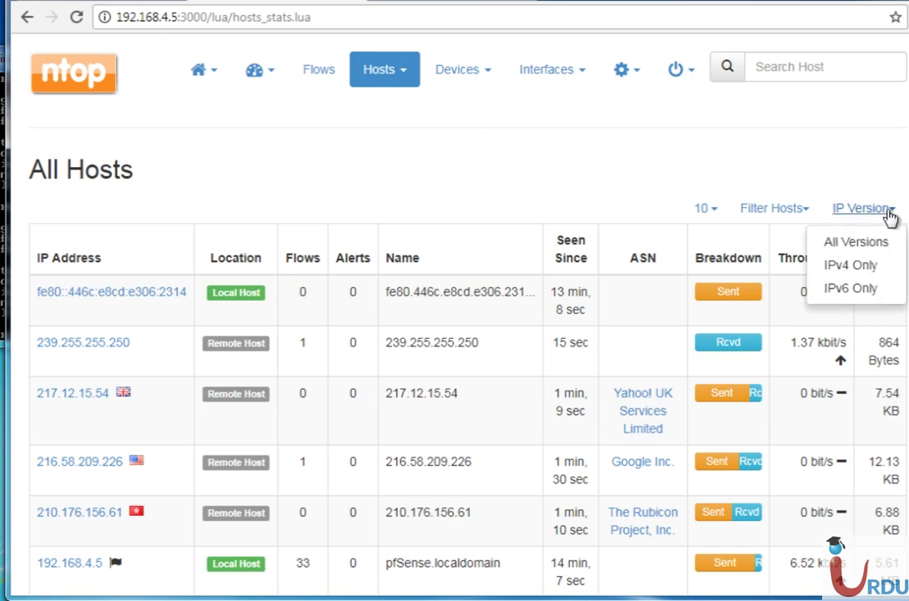
click(868, 266)
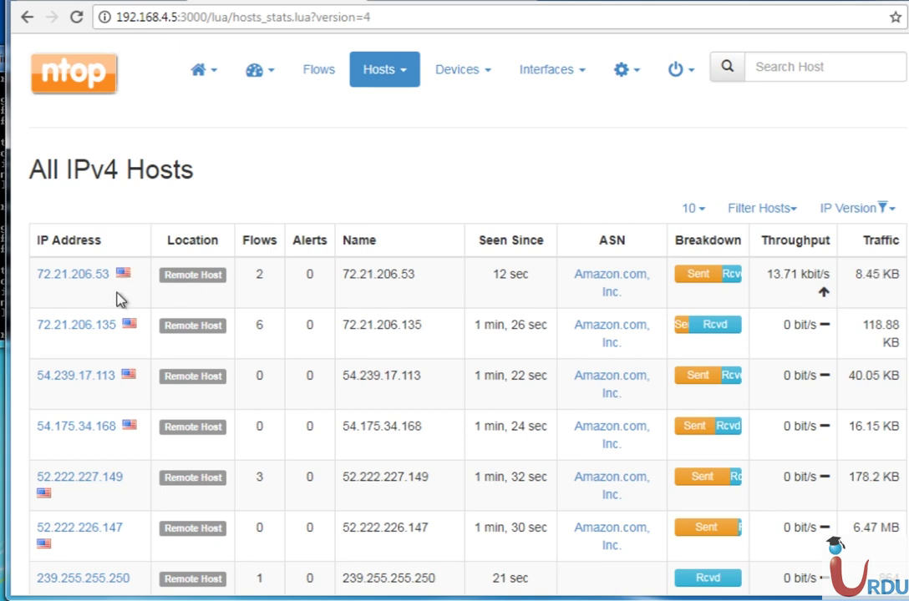
click(785, 209)
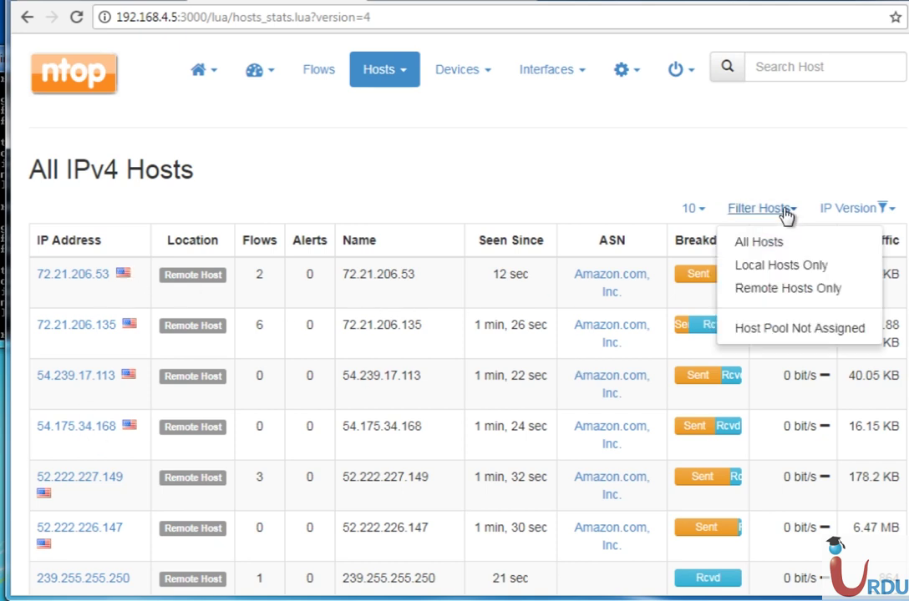
click(783, 266)
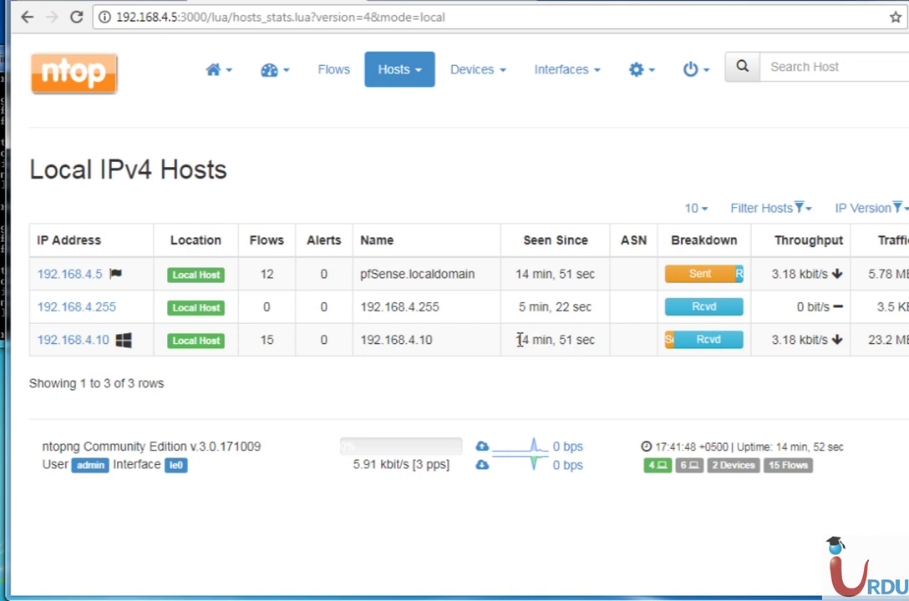
drag(519, 339, 588, 345)
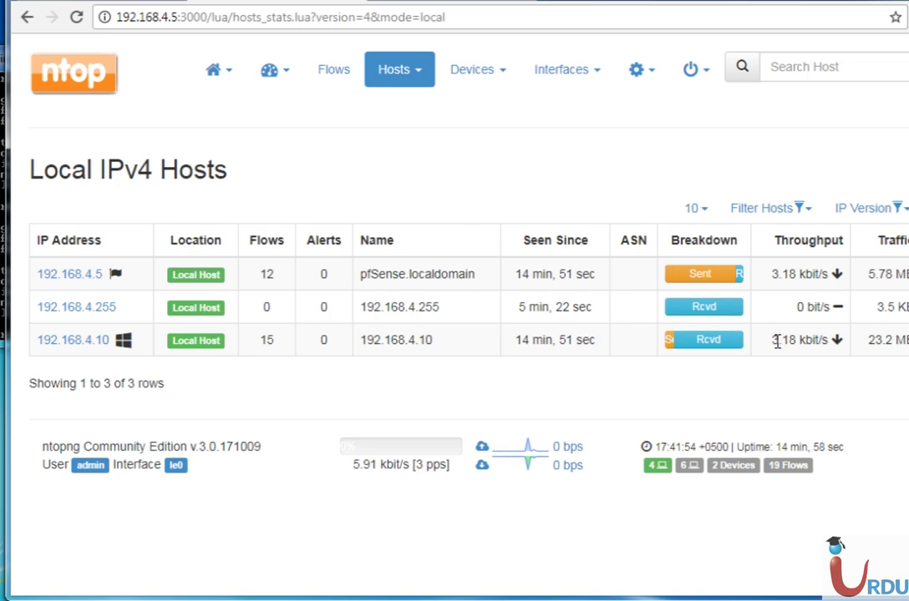
drag(796, 340, 818, 340)
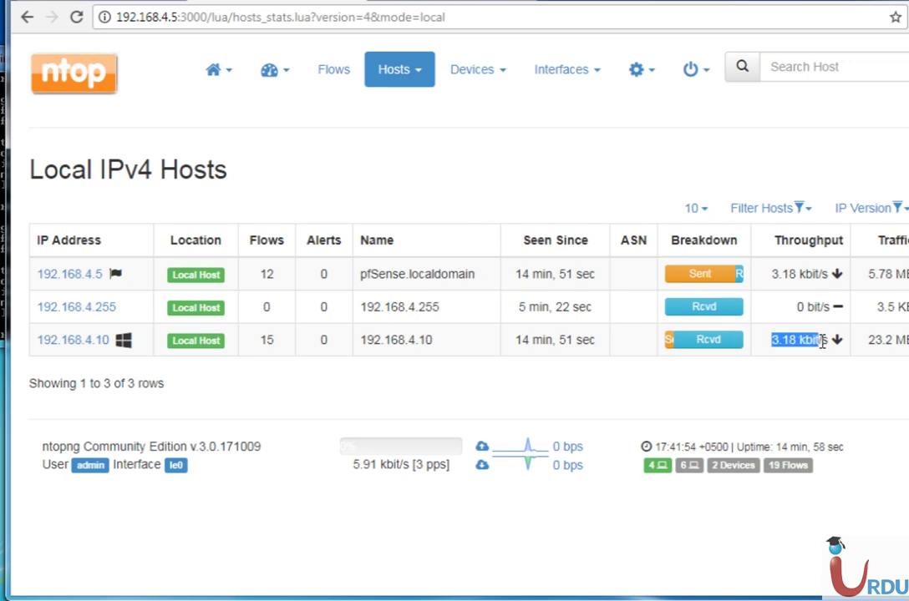
- Reload the Amazon.com page to generate traffic, and sort the local IPv4 hosts by throughput in descending order
click(442, 2)
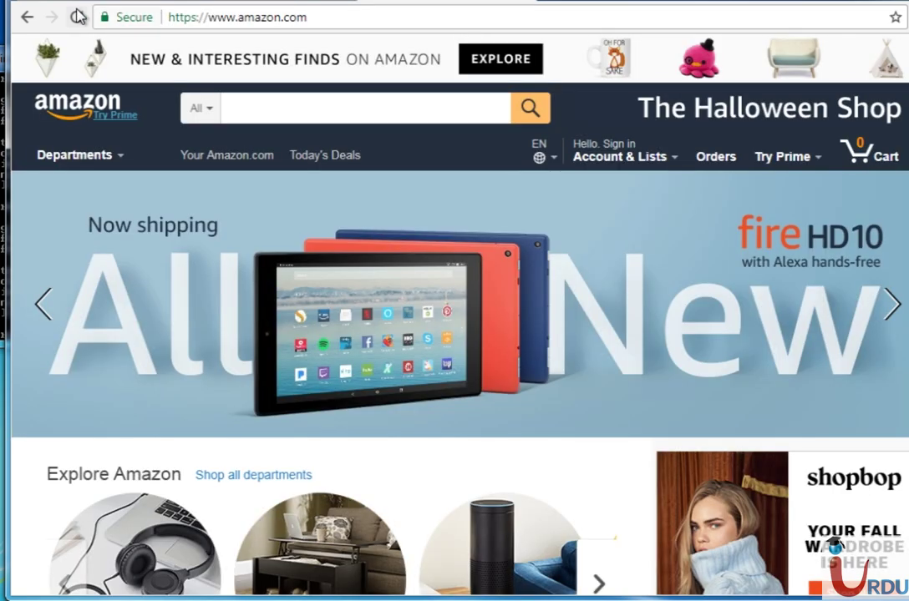
click(76, 17)
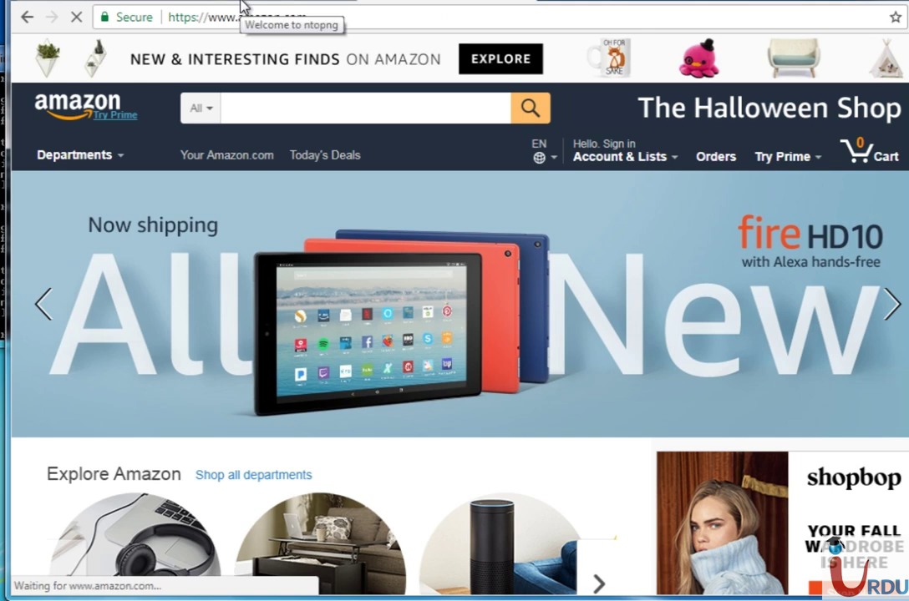
click(243, 5)
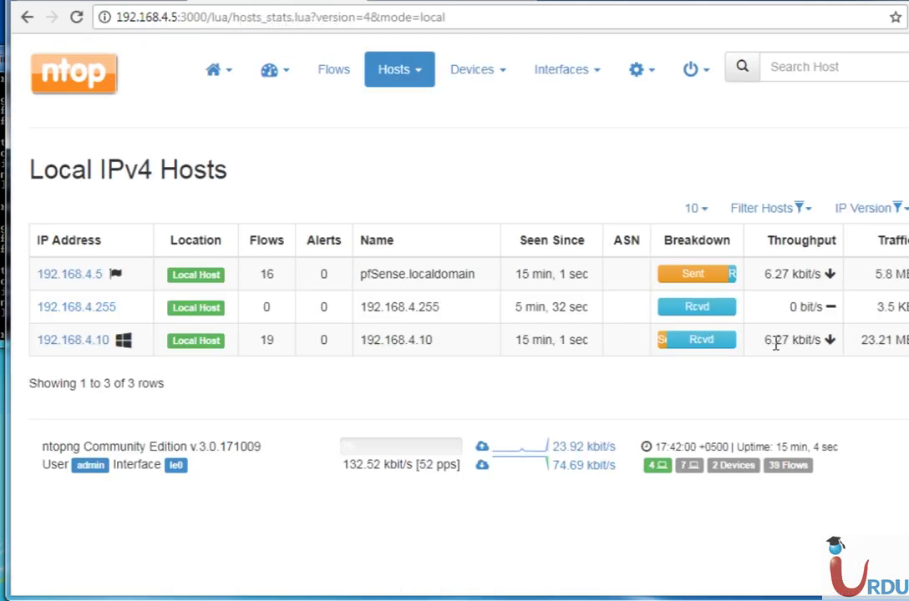
click(795, 241)
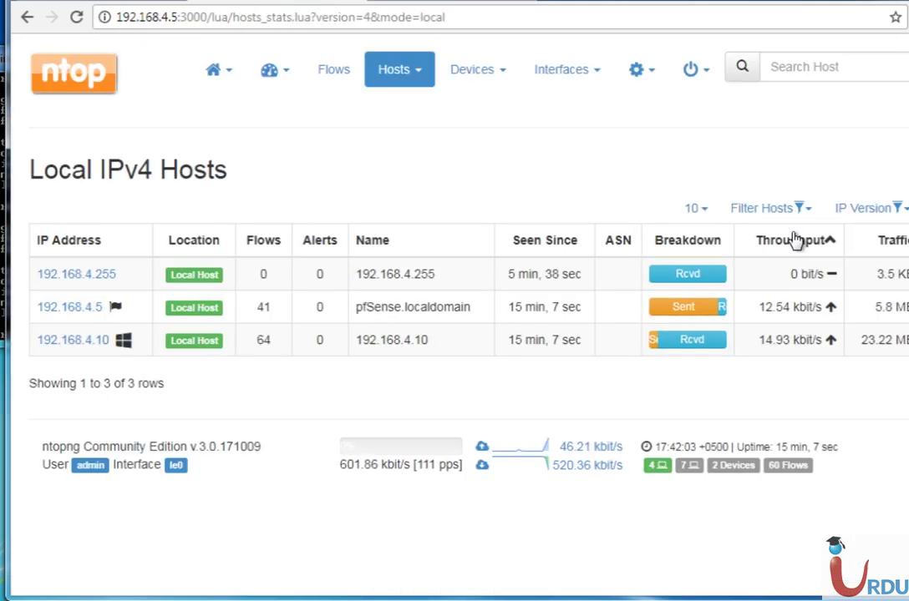
click(795, 240)
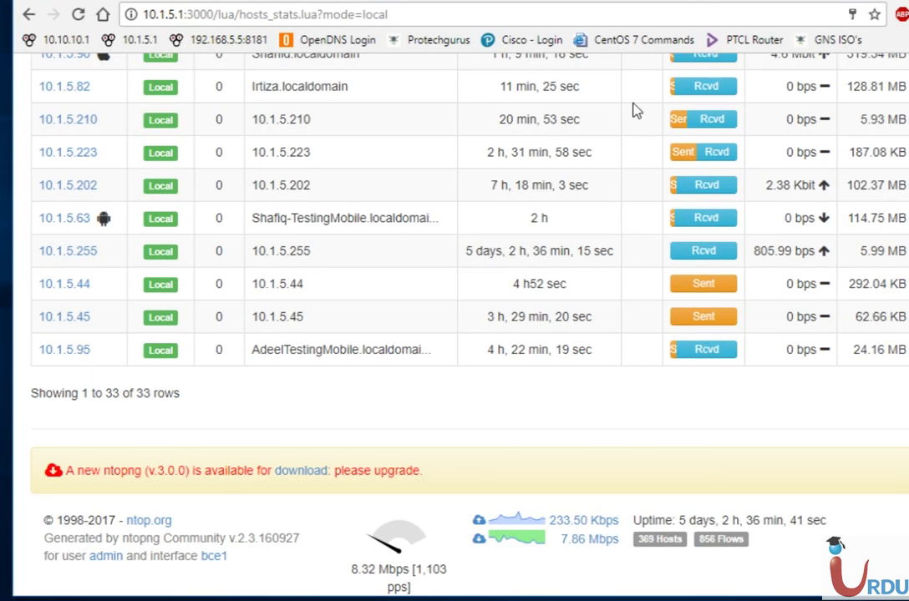
- Look over the end of the local hosts list on the ntopng server at 10.1.5.1 and return to the desktop
scroll(746, 543, up, 1)
scroll(797, 594, down, 1)
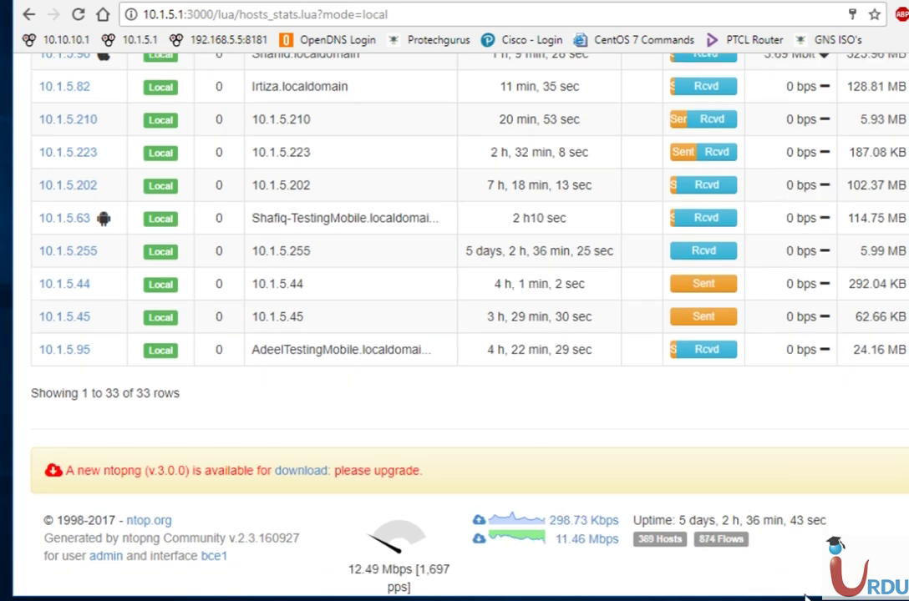
scroll(806, 595, up, 1)
click(868, 597)
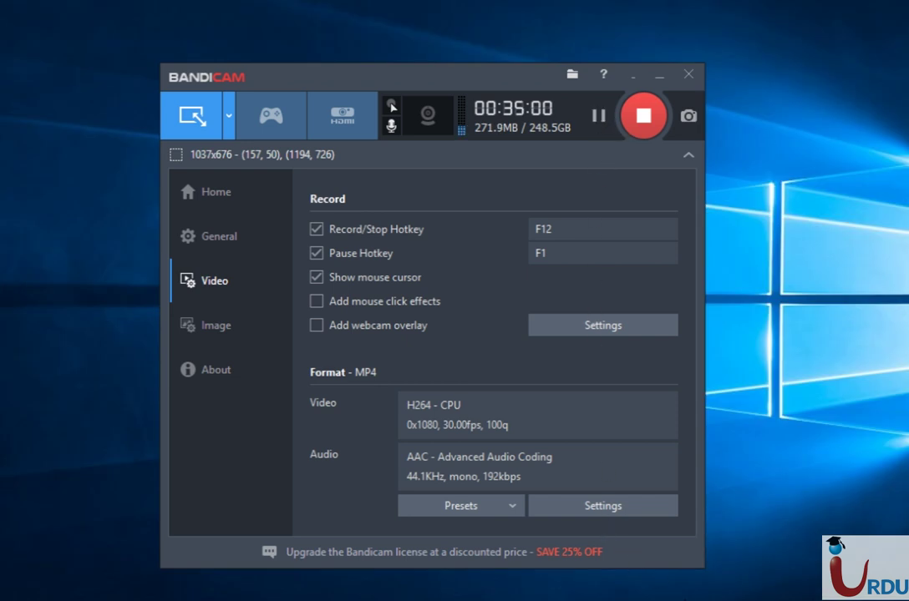
click(689, 529)
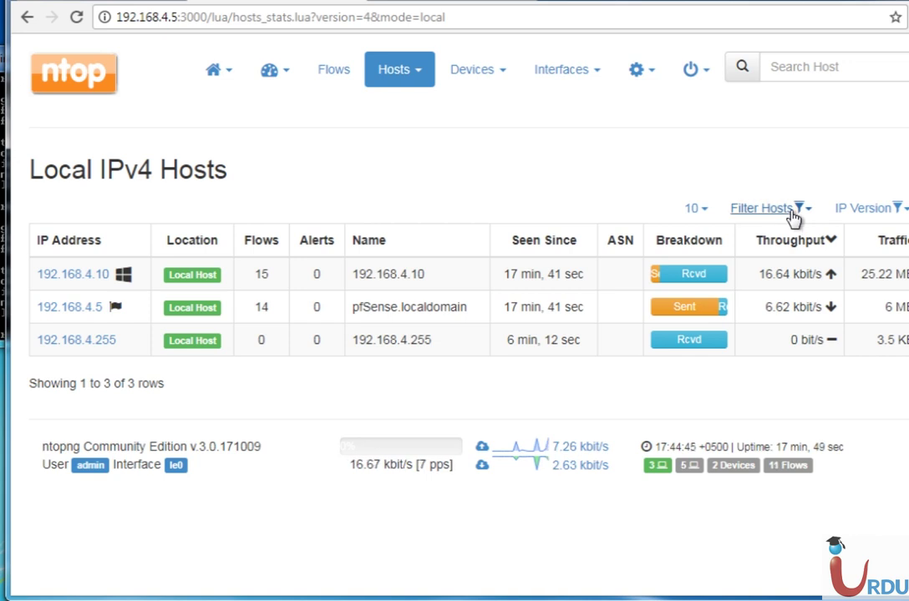
- Check the host filter options on the local IPv4 hosts list and briefly view the details of host 192.168.4.10
click(790, 210)
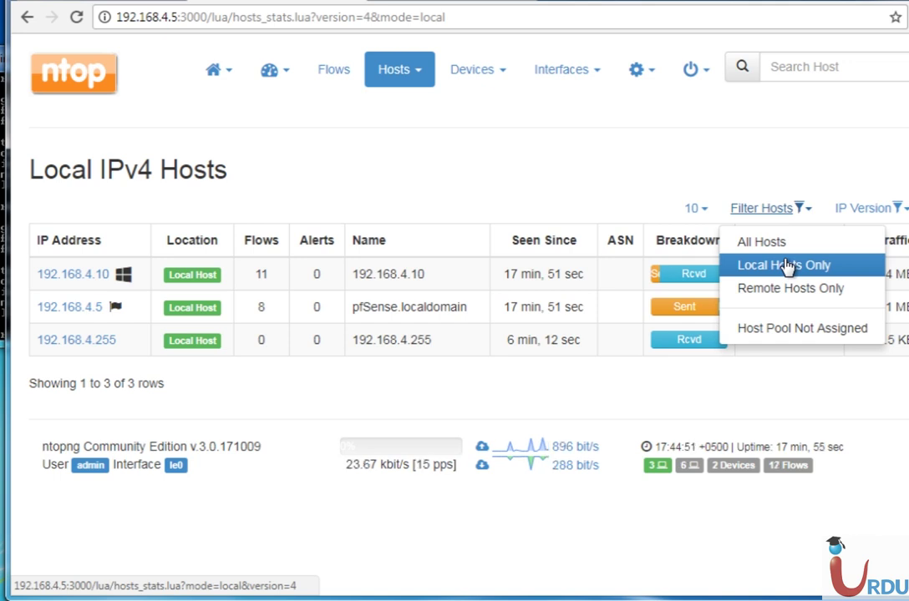
click(121, 208)
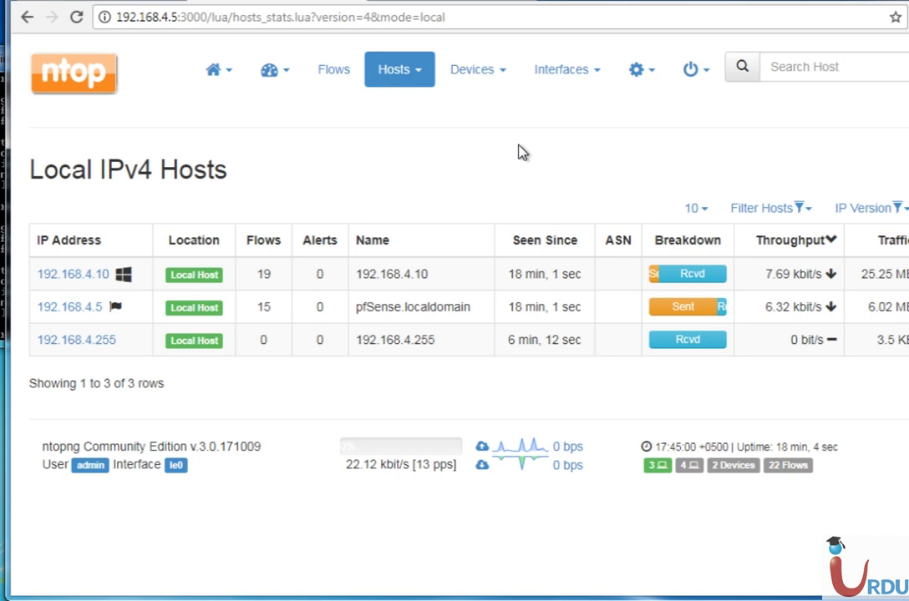
click(84, 278)
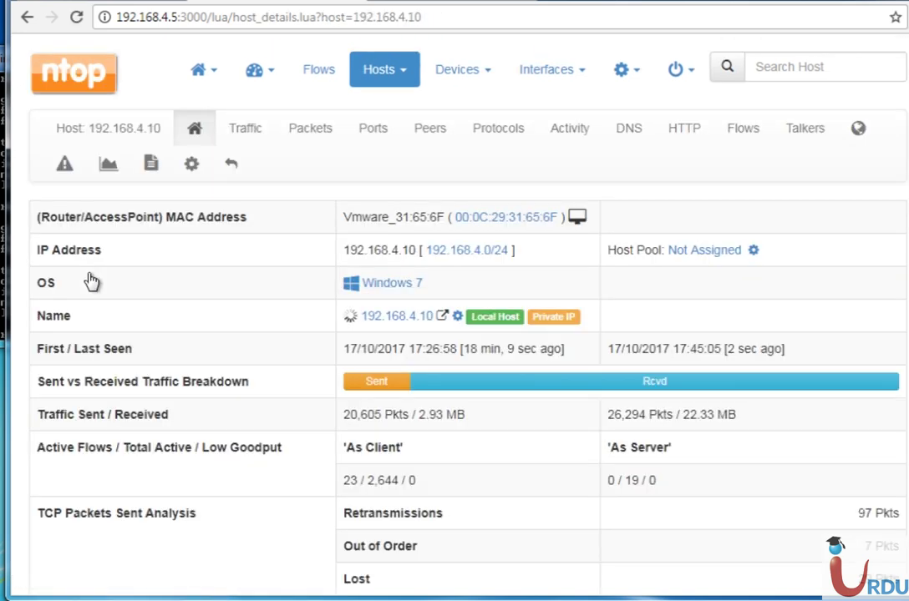
click(27, 17)
- Reopen the full hosts list and restrict it to IPv4 Only and Local Hosts Only
click(375, 76)
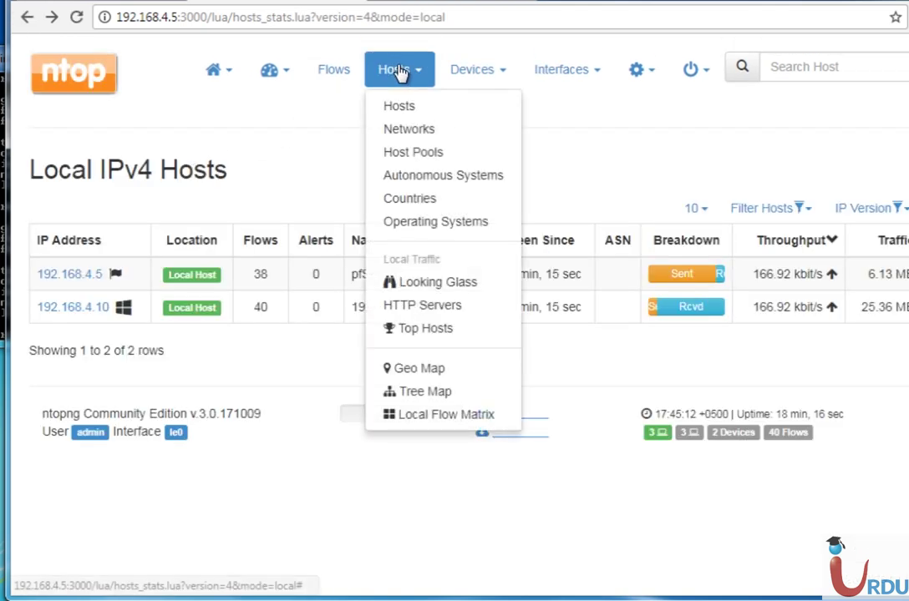
click(402, 109)
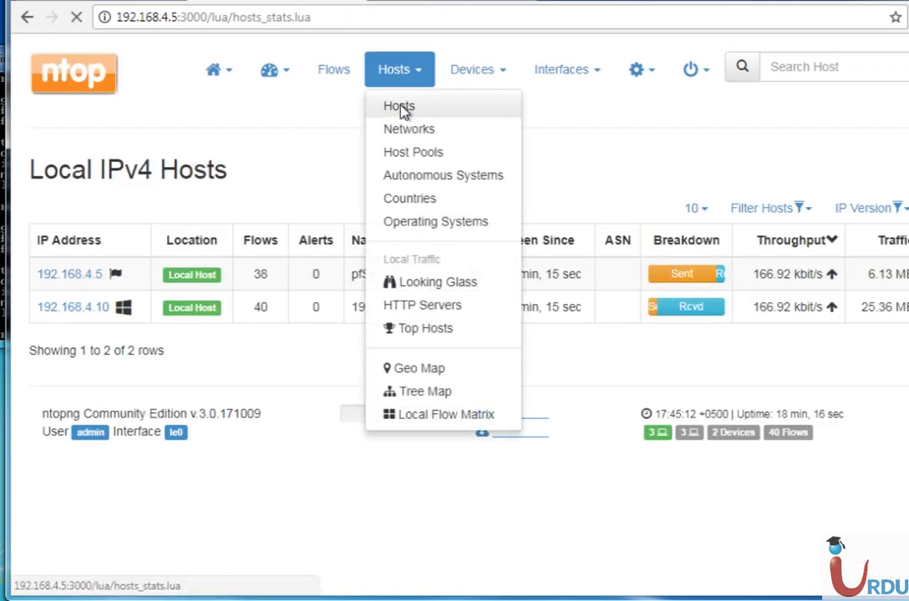
click(856, 219)
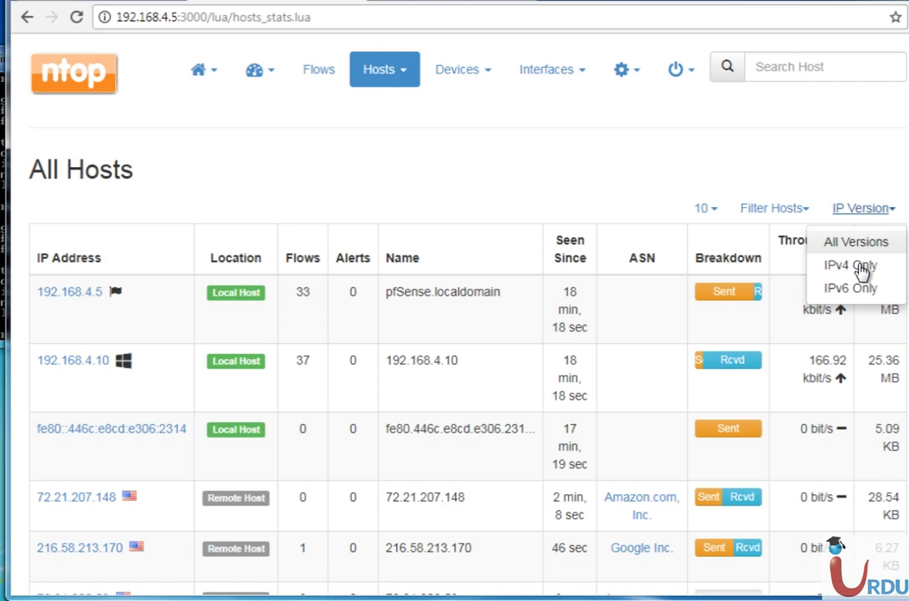
click(865, 269)
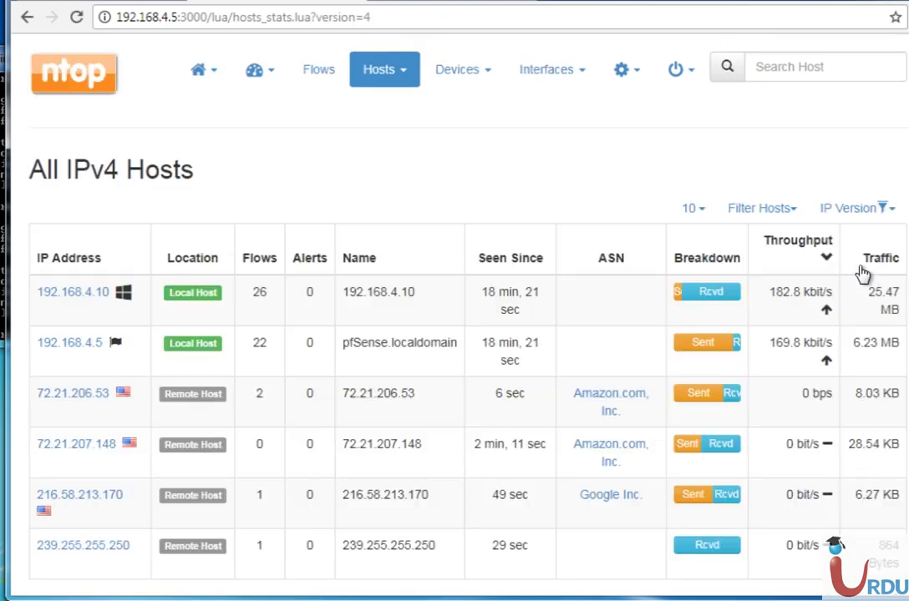
click(761, 208)
click(766, 266)
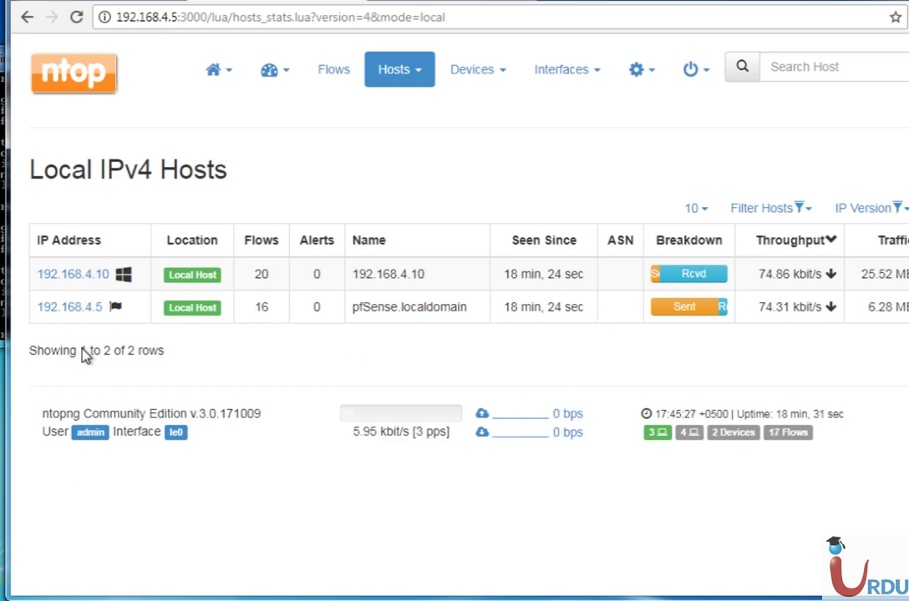
- Open the details of host 192.168.4.10 and examine its sent and received traffic amounts
click(83, 276)
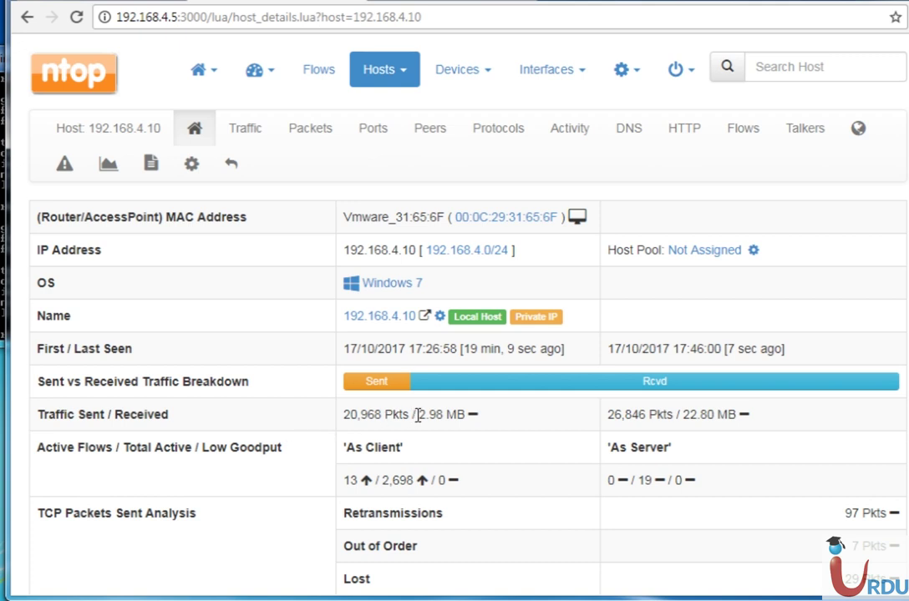
drag(418, 415, 472, 414)
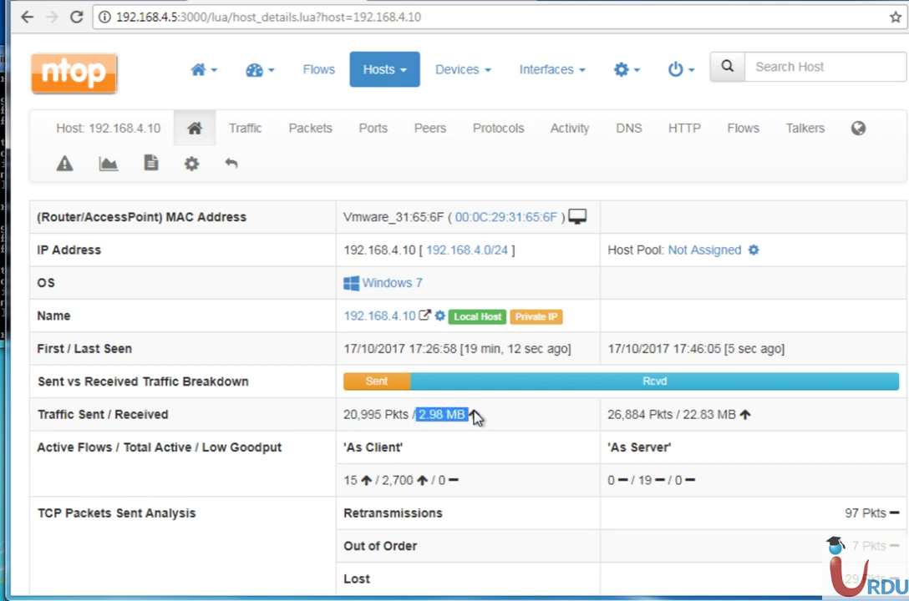
mouse_move(737, 409)
mouse_down()
mouse_move(688, 418)
mouse_move(736, 418)
mouse_up()
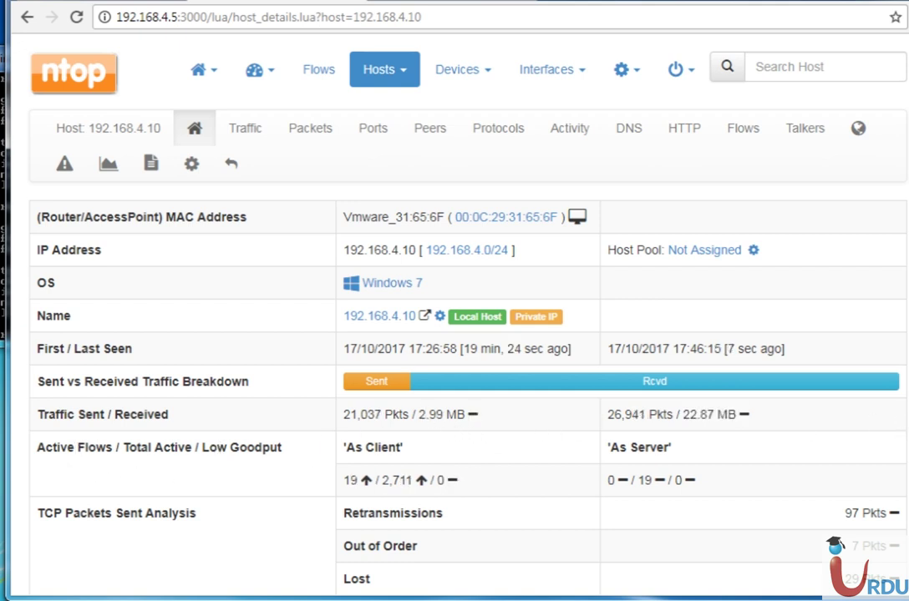
- Review the rest of host 192.168.4.10's overview, including active flows and the TCP packets sent analysis
scroll(468, 334, down, 2)
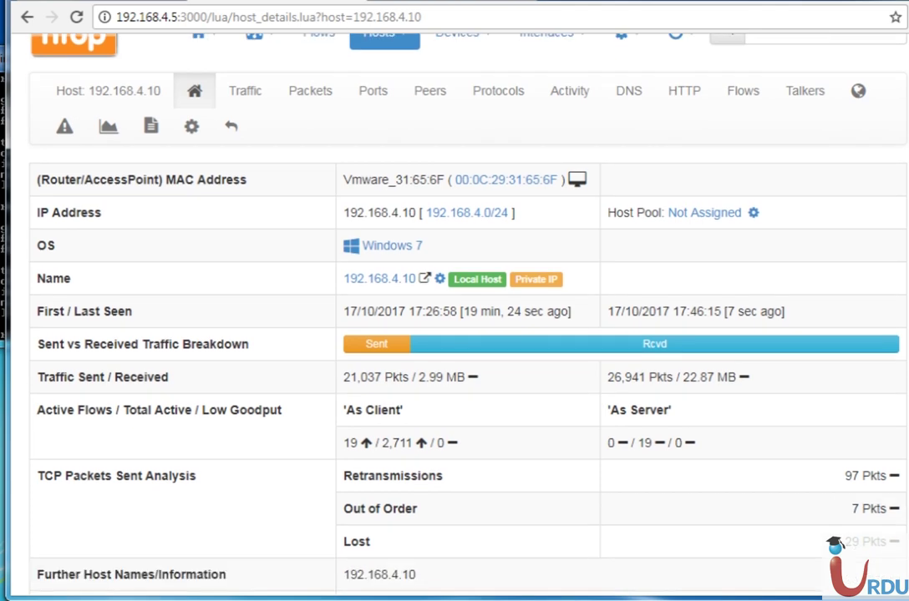
scroll(893, 422, down, 1)
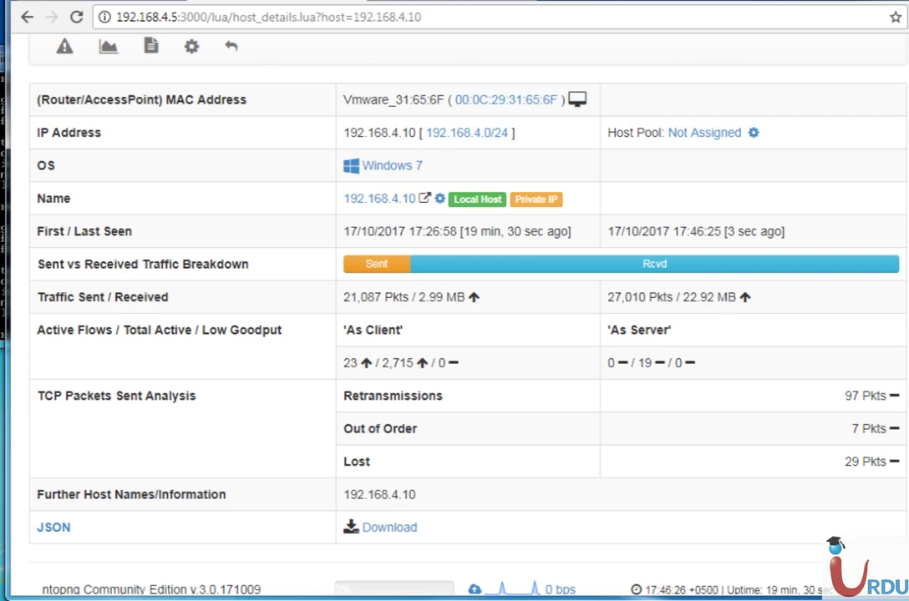
scroll(468, 334, down, 2)
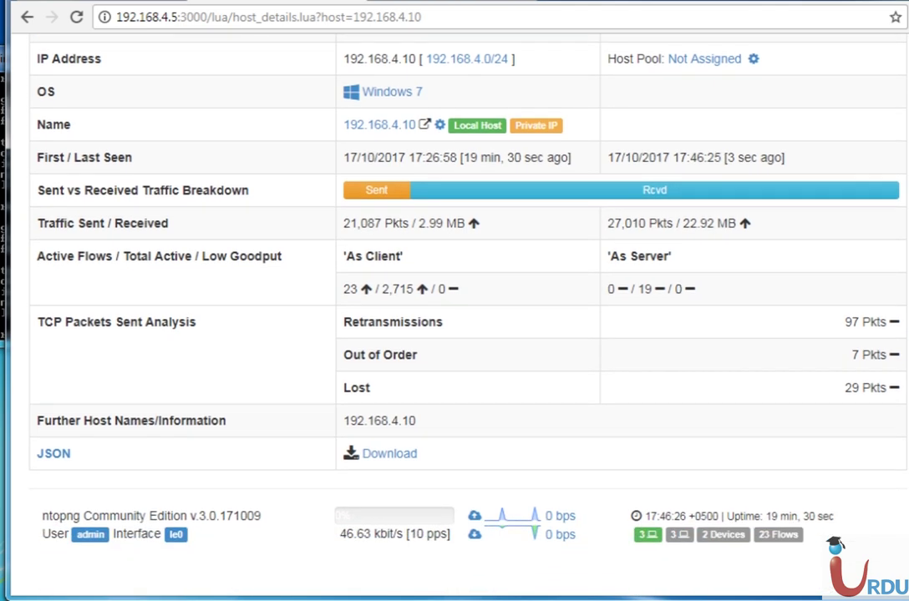
scroll(681, 251, up, 5)
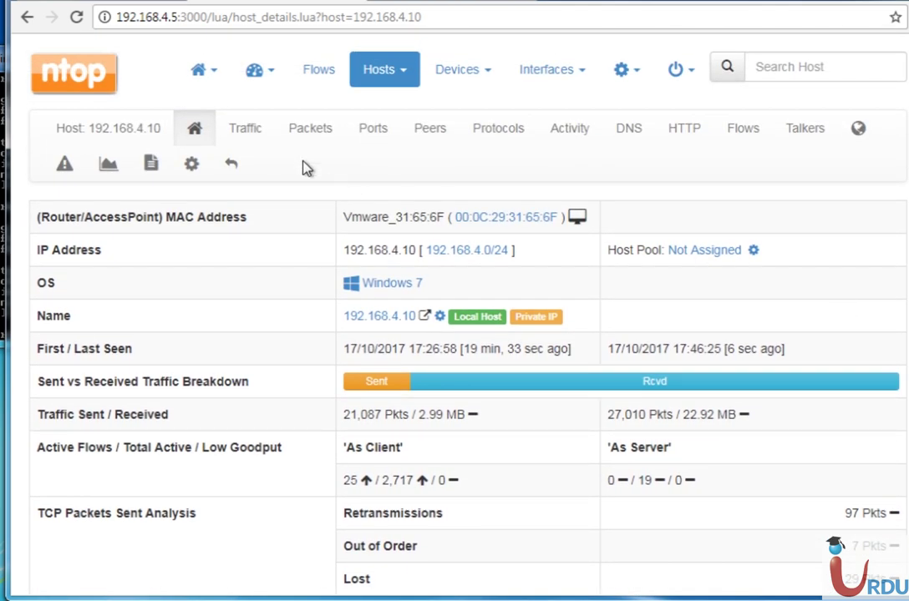
- View the host's Traffic page and examine the L4 protocol overview with the TCP and UDP breakdown
click(251, 136)
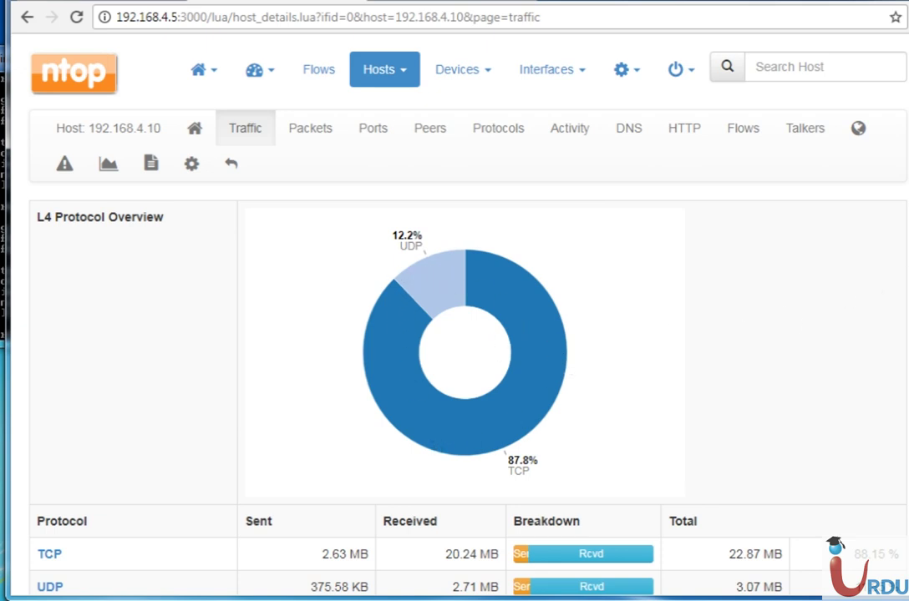
scroll(468, 334, down, 3)
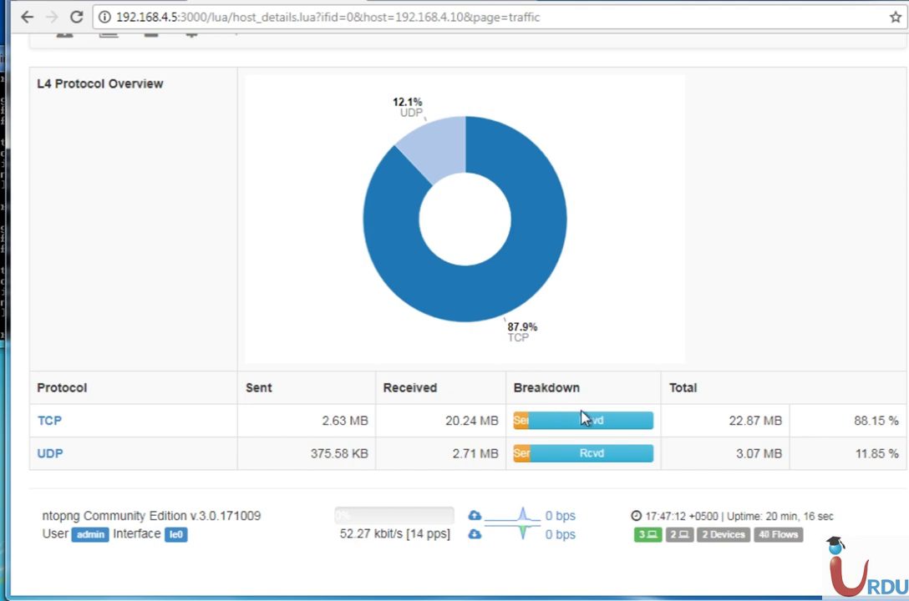
scroll(468, 318, up, 3)
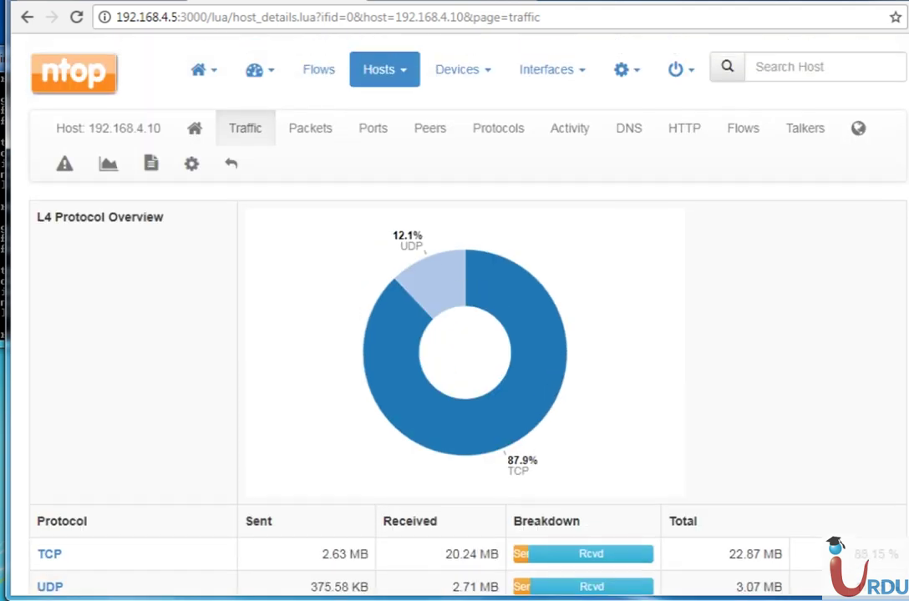
- View the host's Packets page and examine the sent, received, TCP flags and ARP distribution charts
click(312, 131)
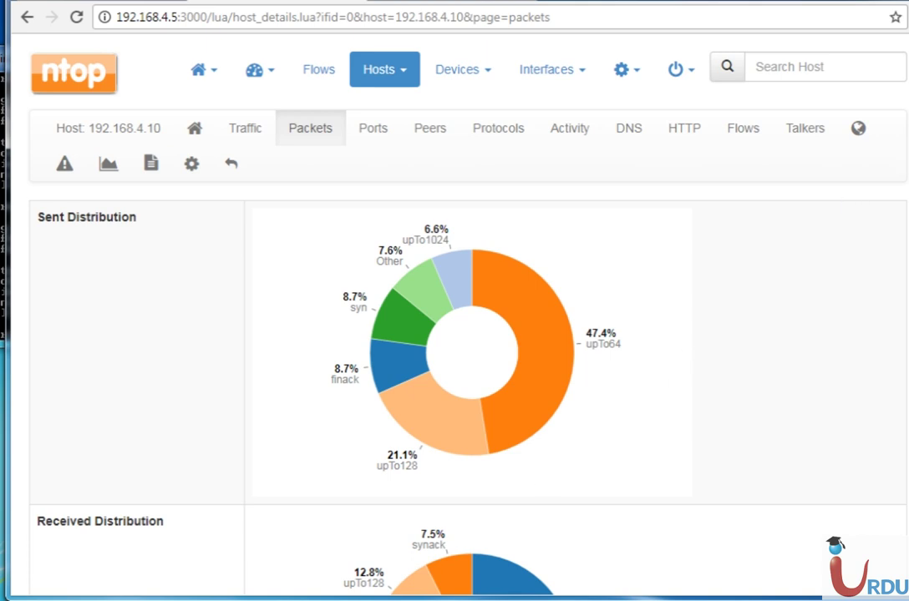
scroll(468, 317, down, 1)
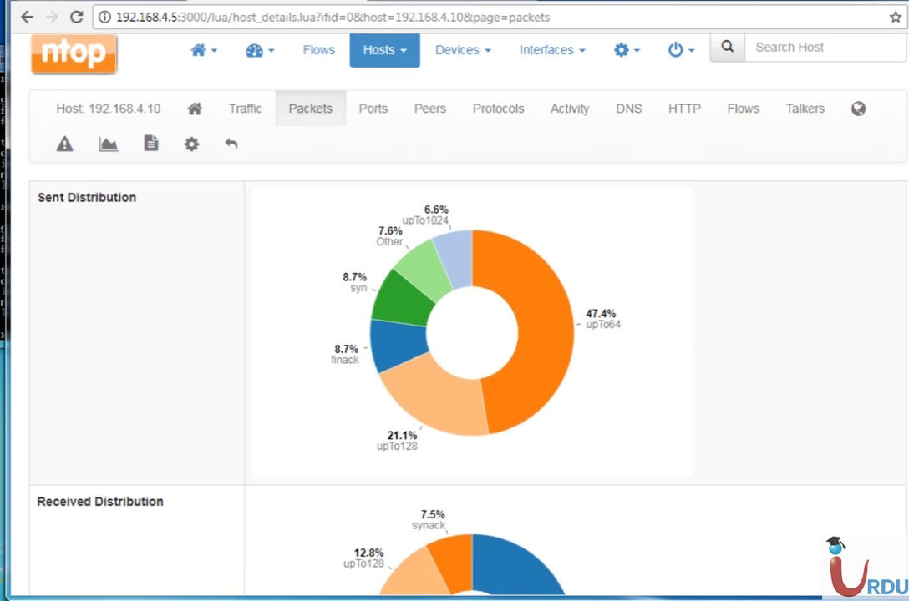
scroll(412, 208, down, 2)
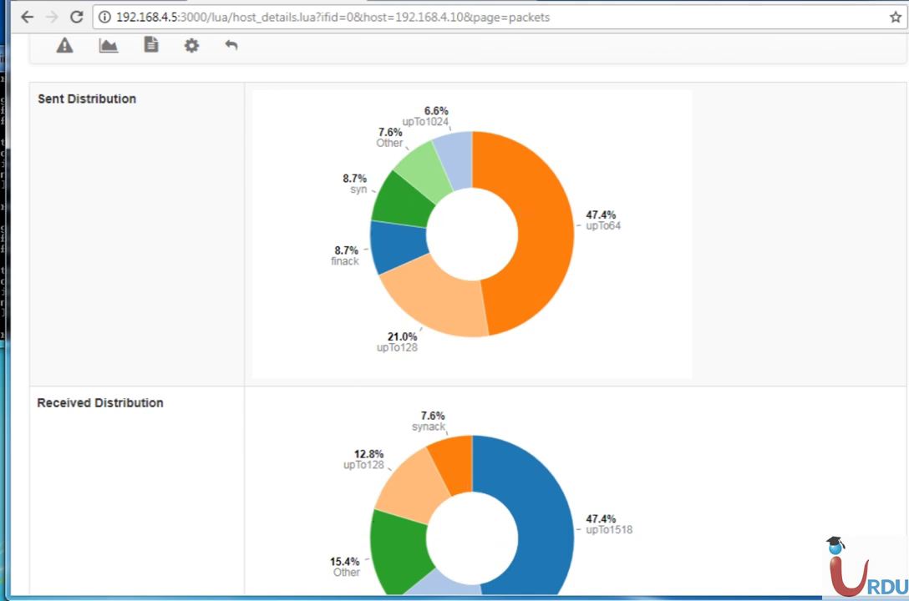
scroll(468, 317, down, 5)
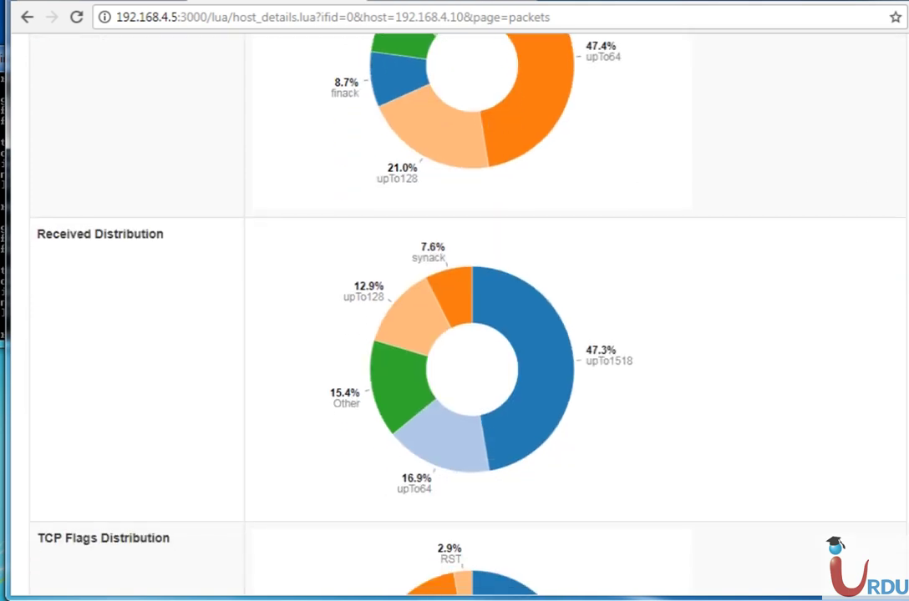
scroll(467, 317, down, 3)
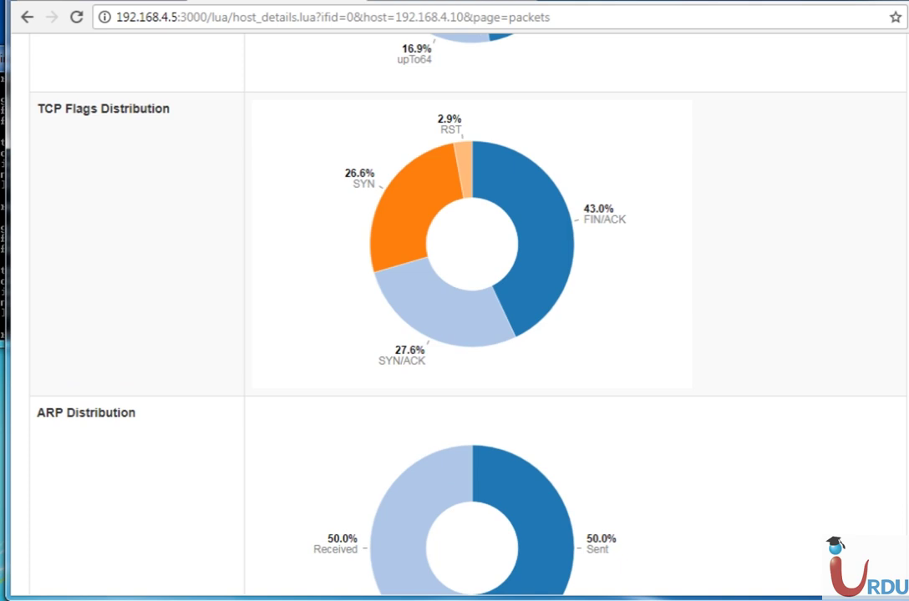
scroll(468, 317, down, 2)
scroll(467, 318, up, 10)
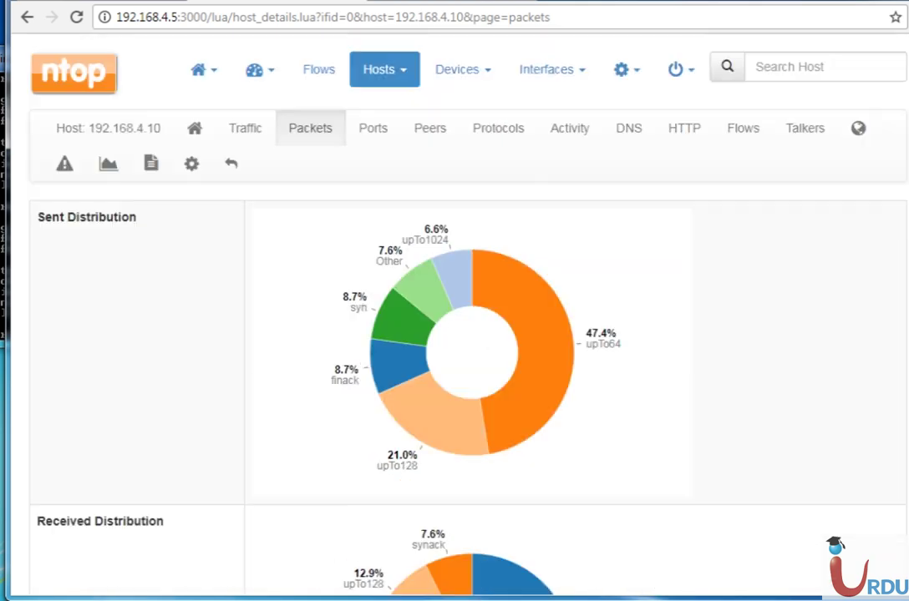
- View the host's Ports page and examine the client ports and server ports charts
click(378, 129)
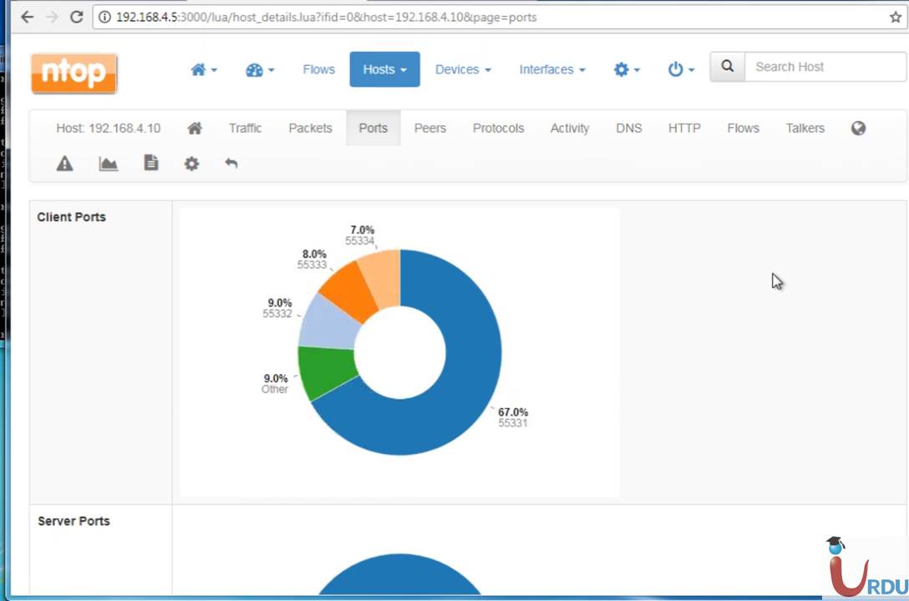
scroll(467, 334, down, 3)
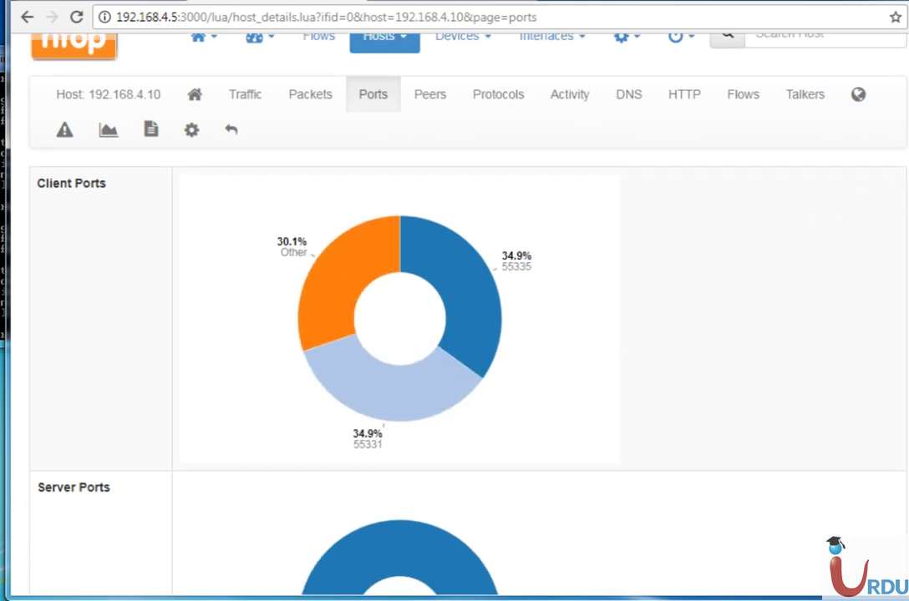
scroll(475, 378, down, 1)
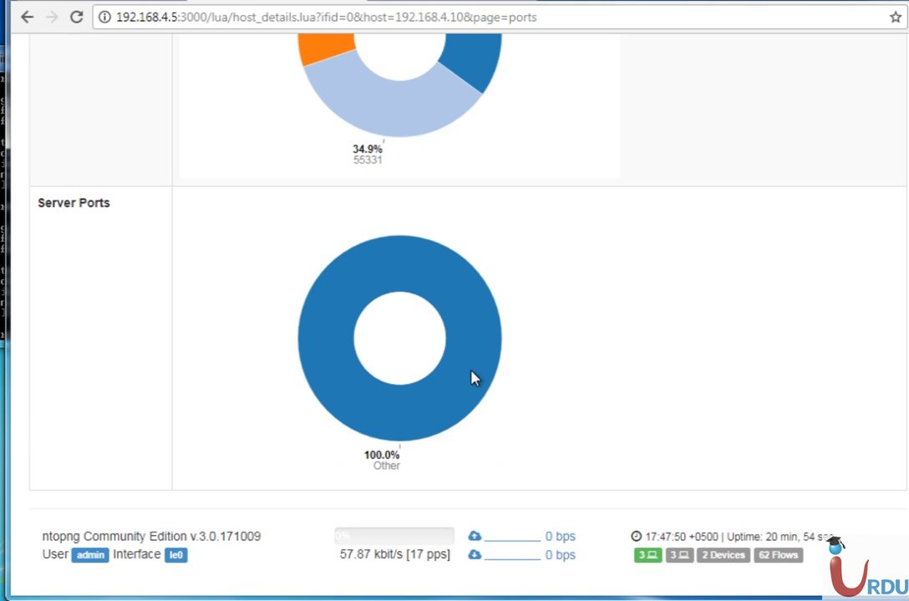